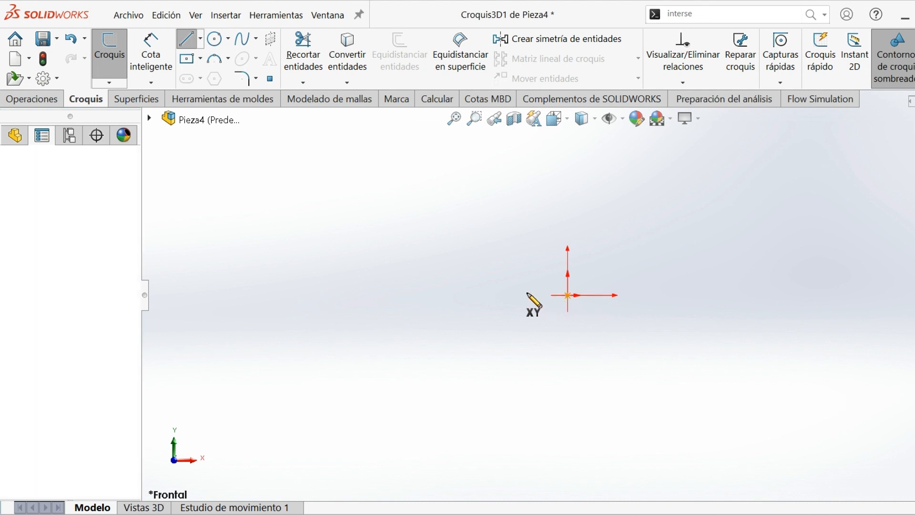
Step: Draw the lower serpentine on the XY plane from the origin with alternating horizontal and vertical lines, the first vertical about 26 mm
click(437, 295)
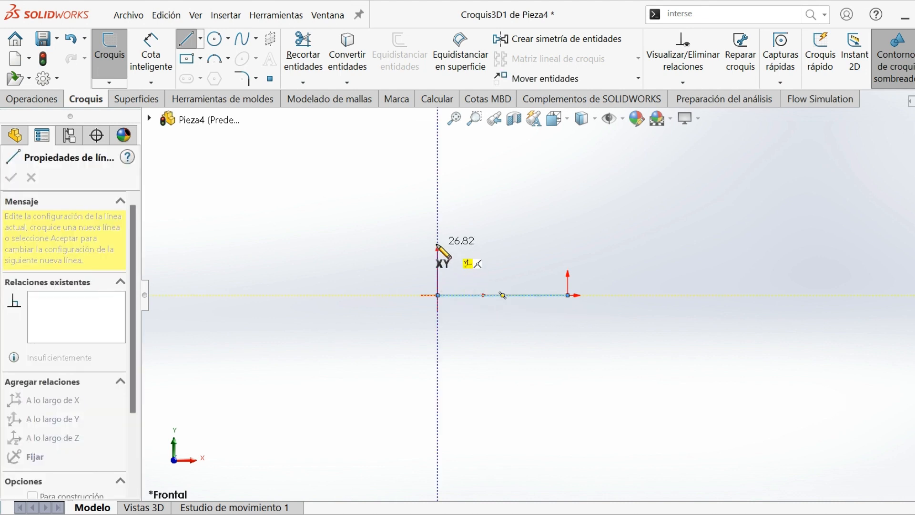
click(437, 245)
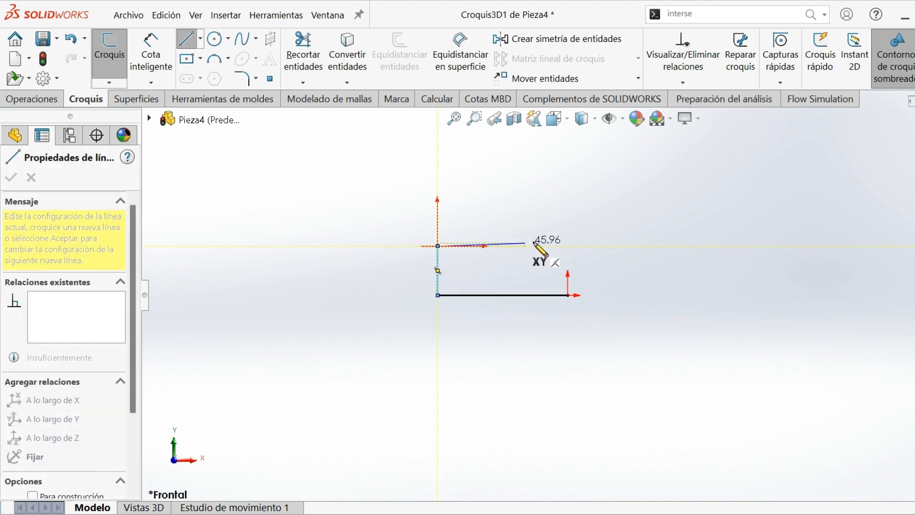
click(566, 246)
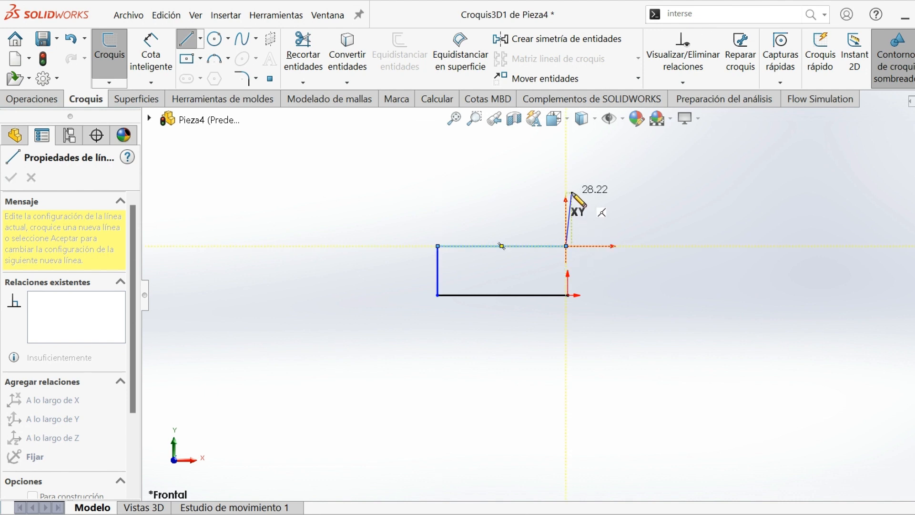
click(565, 184)
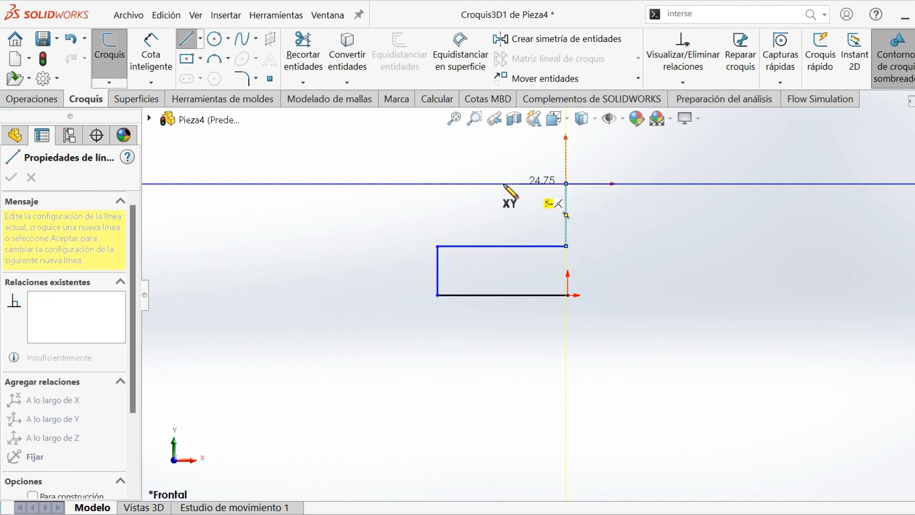
click(432, 184)
Step: Extend the serpentine chain upward with two more alternating bends, finishing with a vertical line about 34 mm long
scroll(435, 191, up, 2)
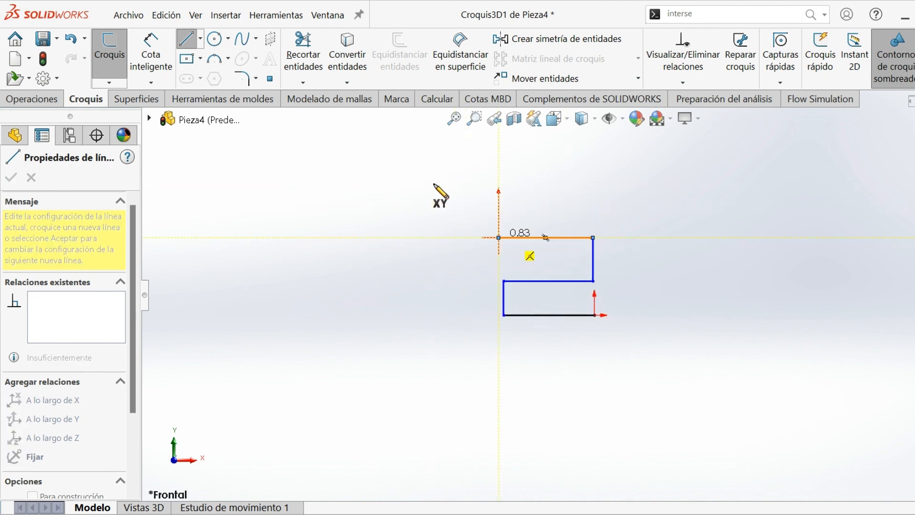
click(498, 191)
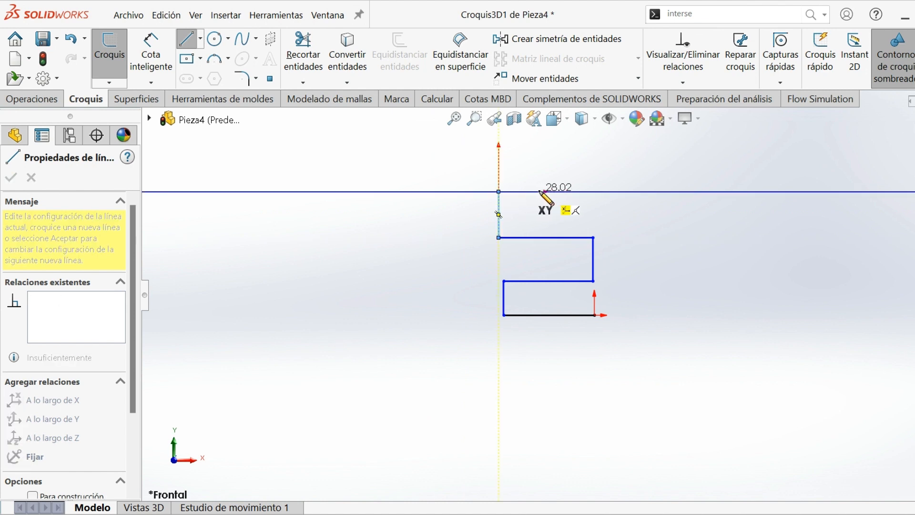
click(593, 192)
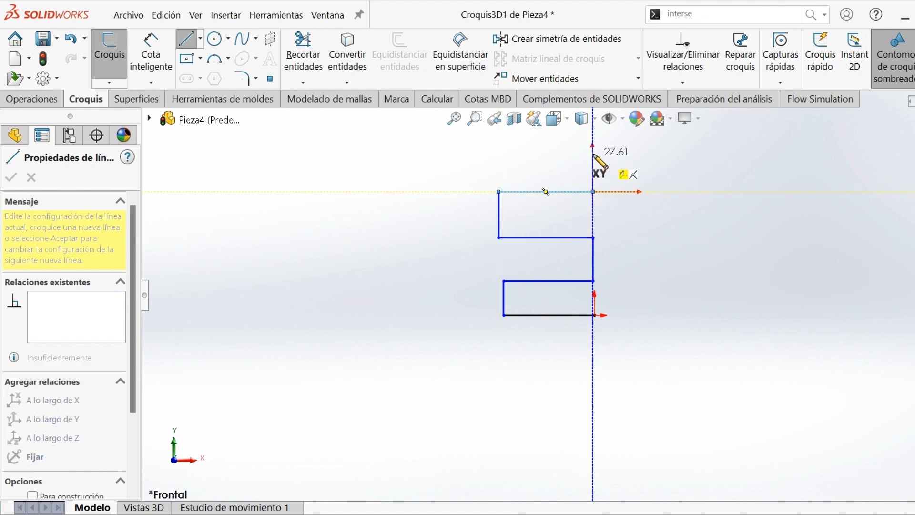
click(593, 150)
click(496, 150)
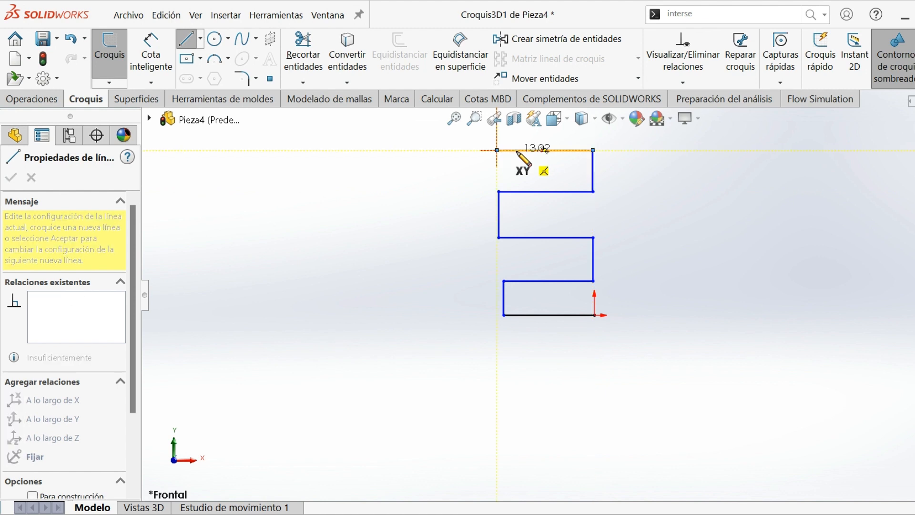
scroll(508, 174, up, 3)
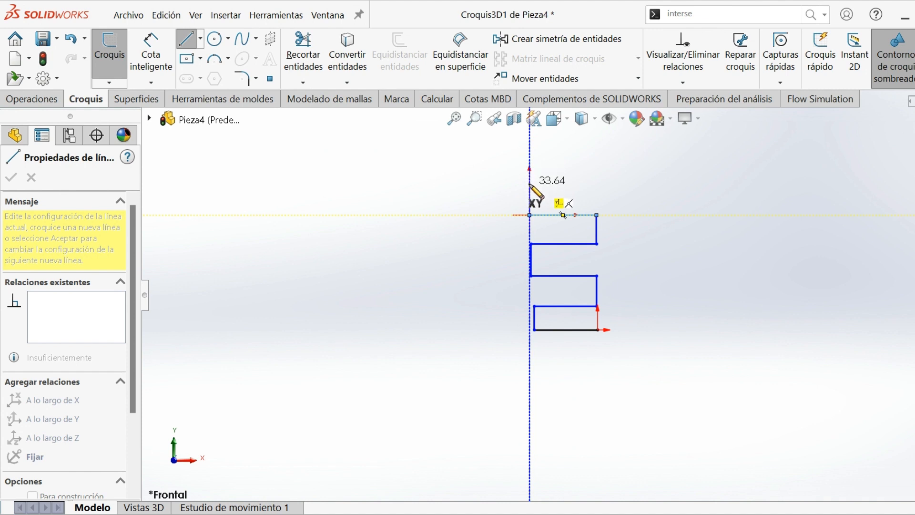
click(533, 190)
Step: In the right-side view, add a line along negative Z from the serpentine's upper end and end the chain
middle_drag(555, 190, 443, 186)
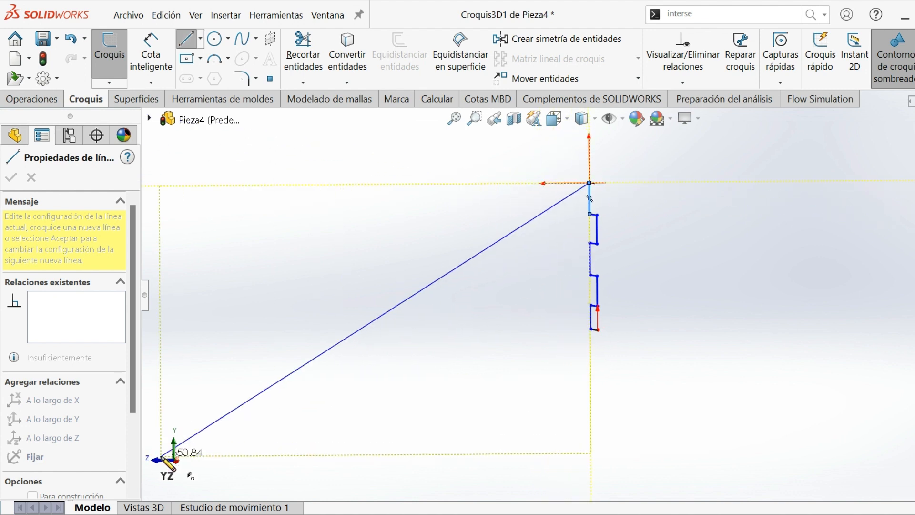
key(ctrl+4)
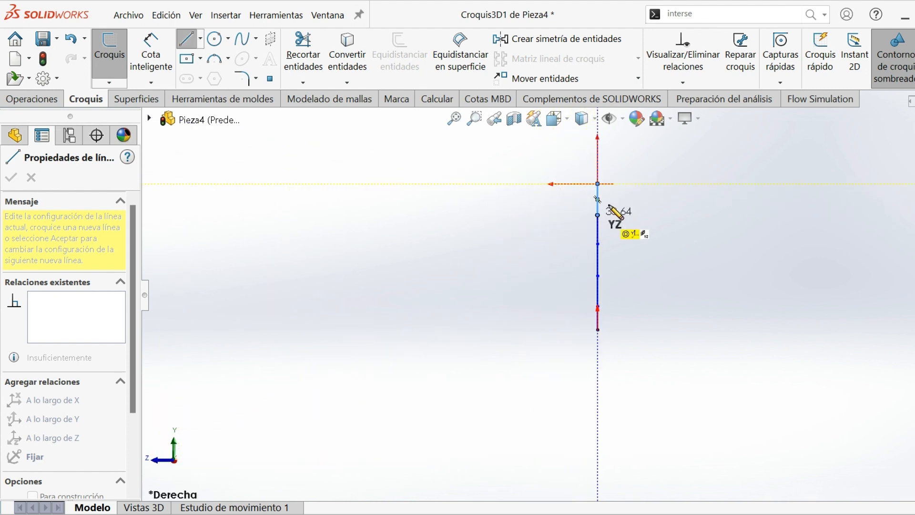
click(651, 184)
click(650, 184)
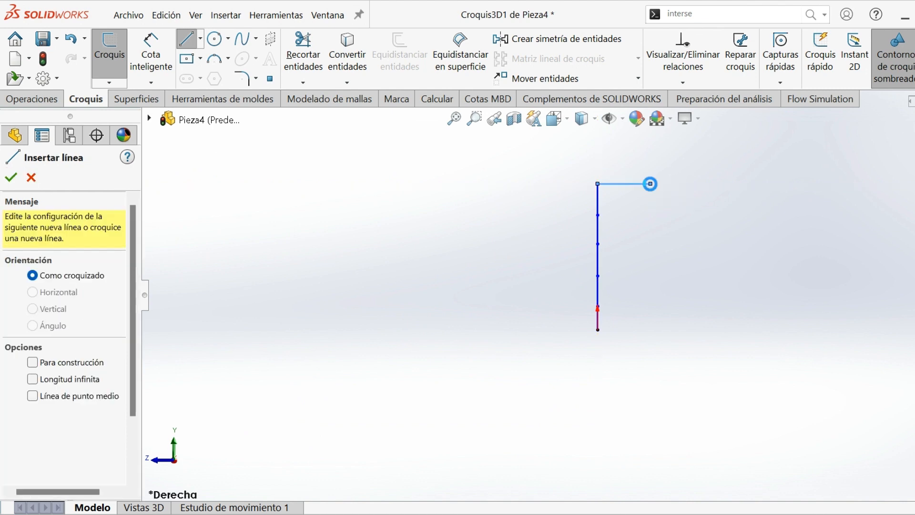
Step: Draw a line about 100 mm long from the origin along positive Z on the YZ plane
click(598, 330)
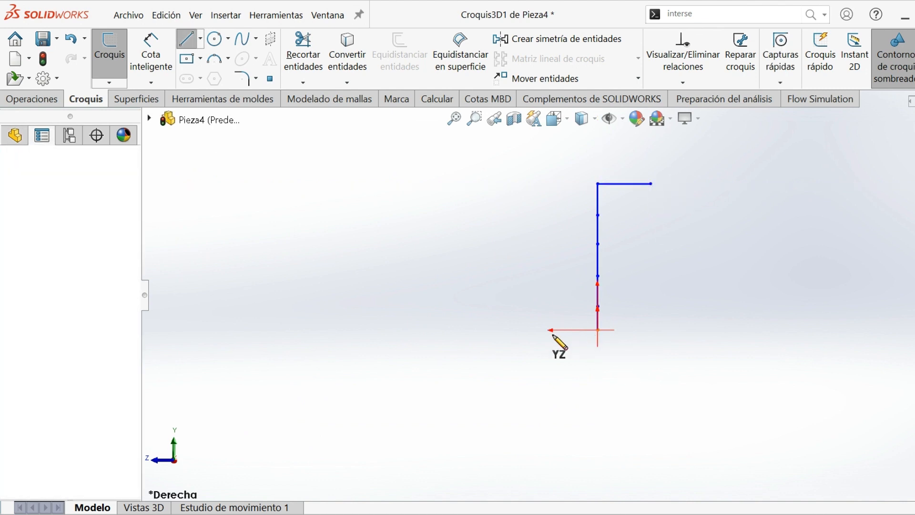
middle_drag(547, 329, 567, 331)
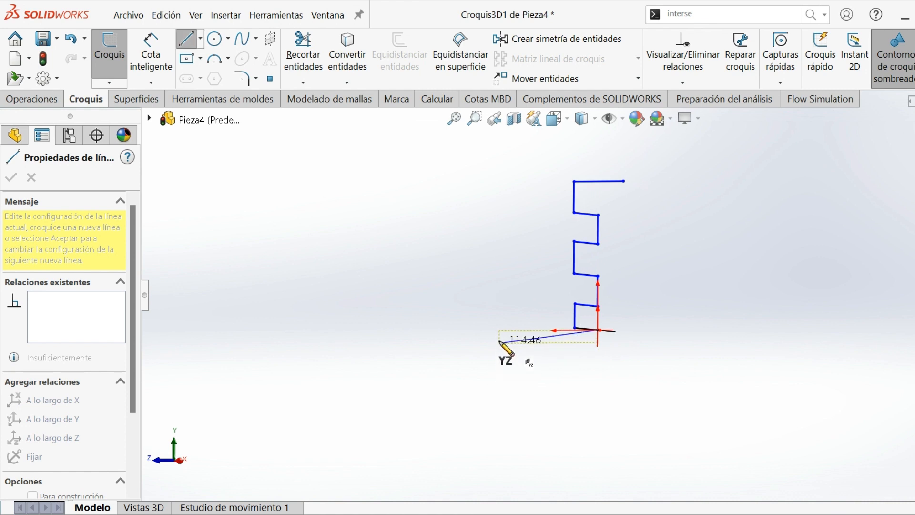
mouse_move(500, 347)
middle_down()
mouse_move(466, 326)
mouse_move(492, 338)
middle_up()
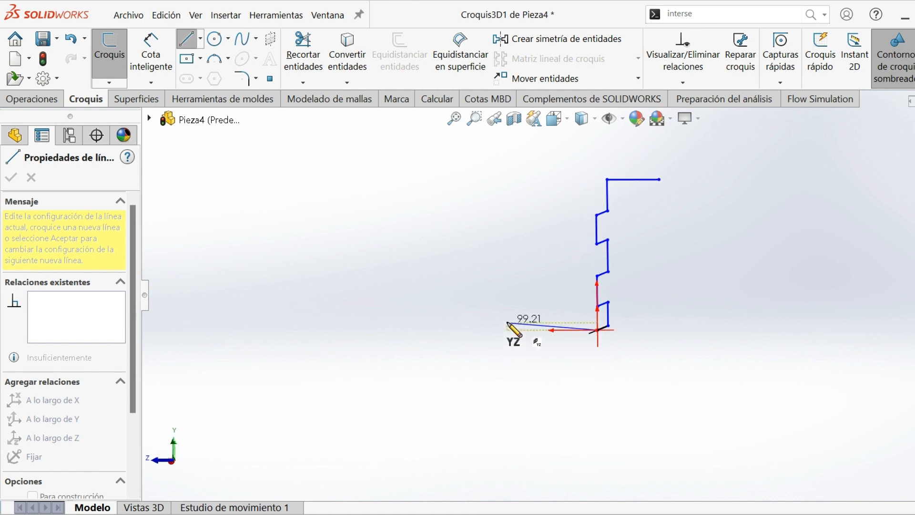
click(506, 330)
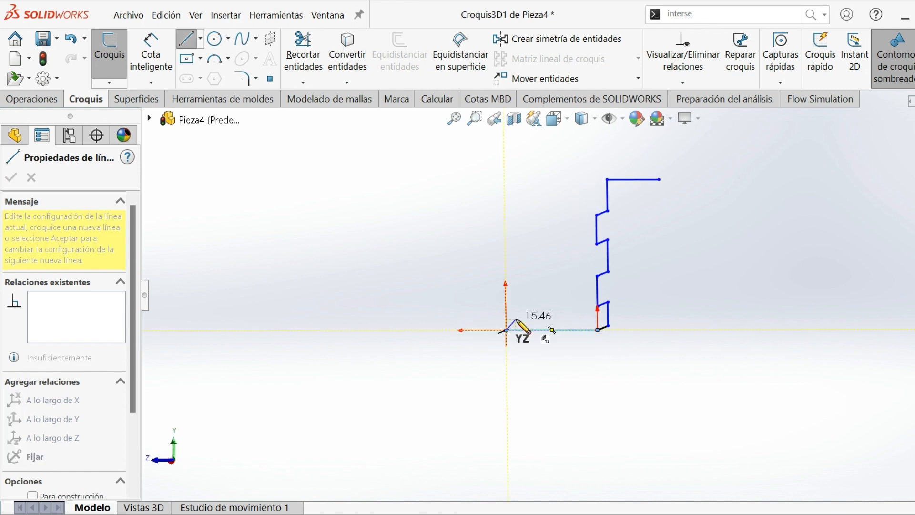
key(Escape)
Step: Dimension the lowest left vertical segment of the serpentine at 30 mm
click(150, 55)
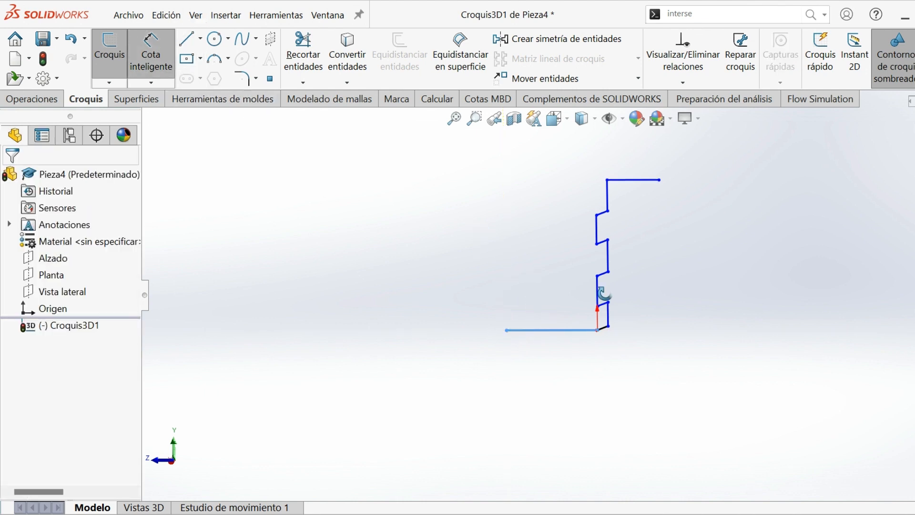
middle_drag(465, 215, 723, 309)
scroll(570, 315, up, 1)
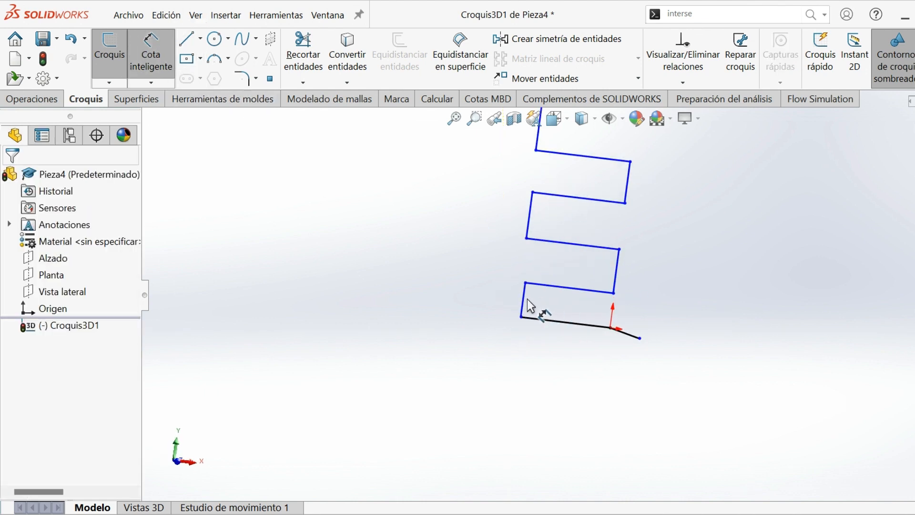
click(524, 300)
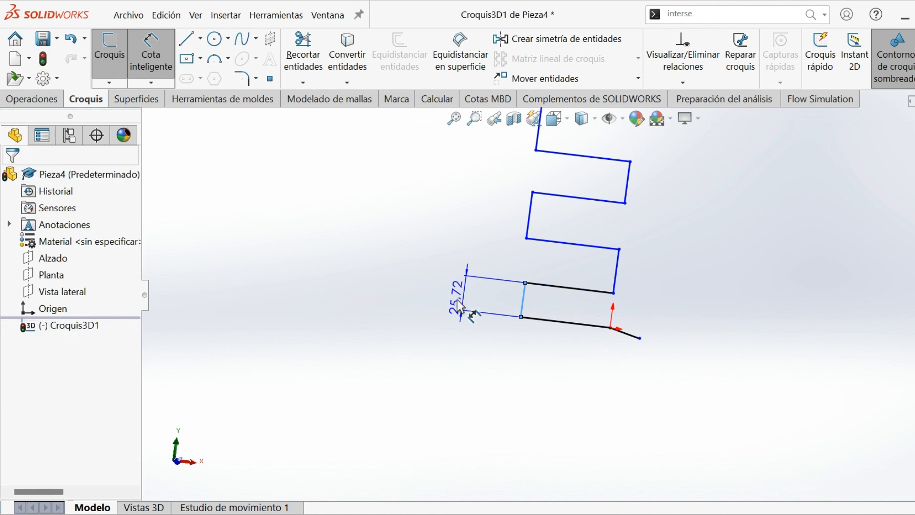
click(463, 303)
text(30)
key(Return)
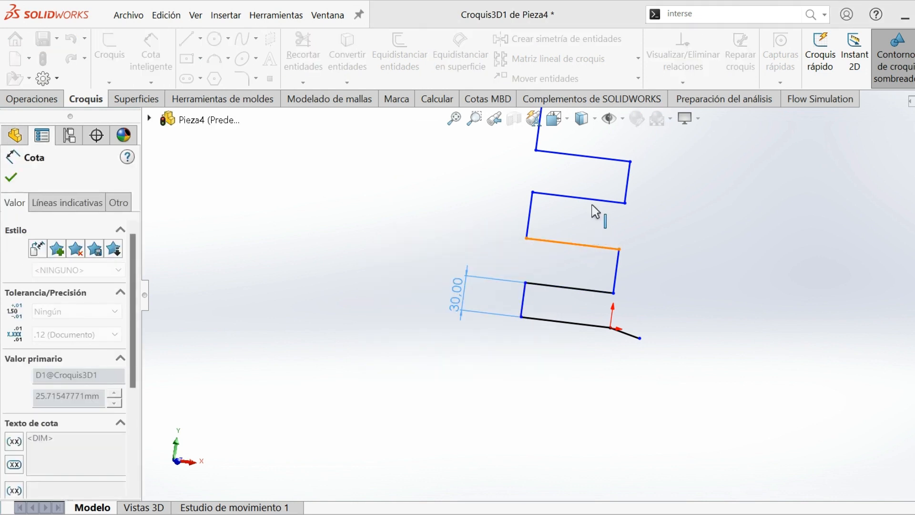
Step: Dimension the second left vertical segment of the serpentine at 30 mm
scroll(592, 195, down, 3)
scroll(602, 198, up, 3)
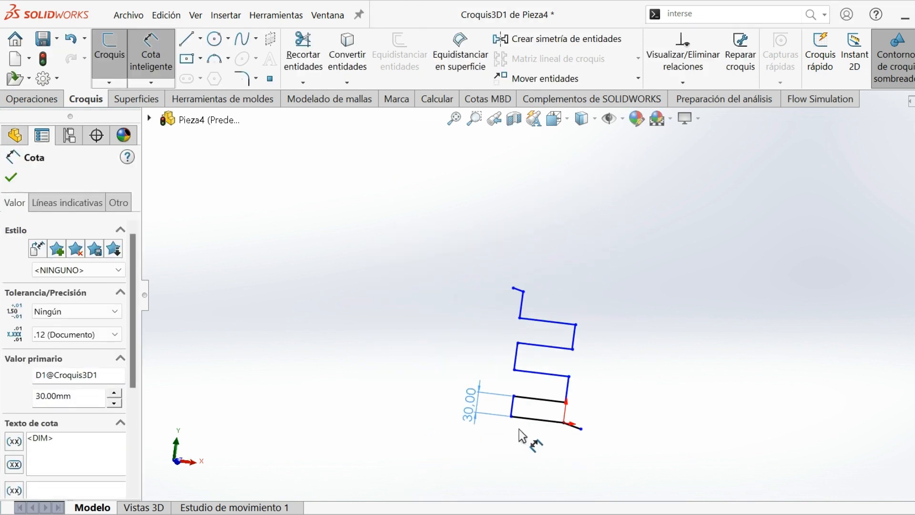
scroll(536, 389, up, 4)
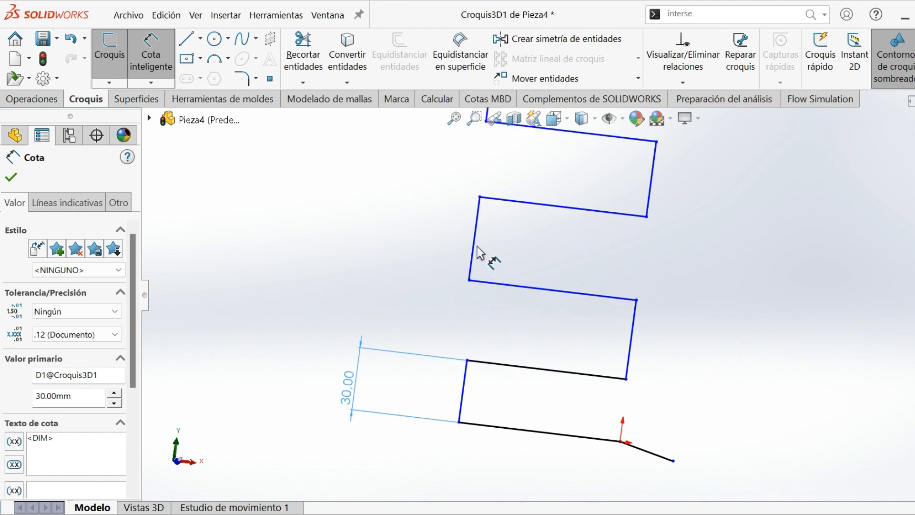
click(476, 247)
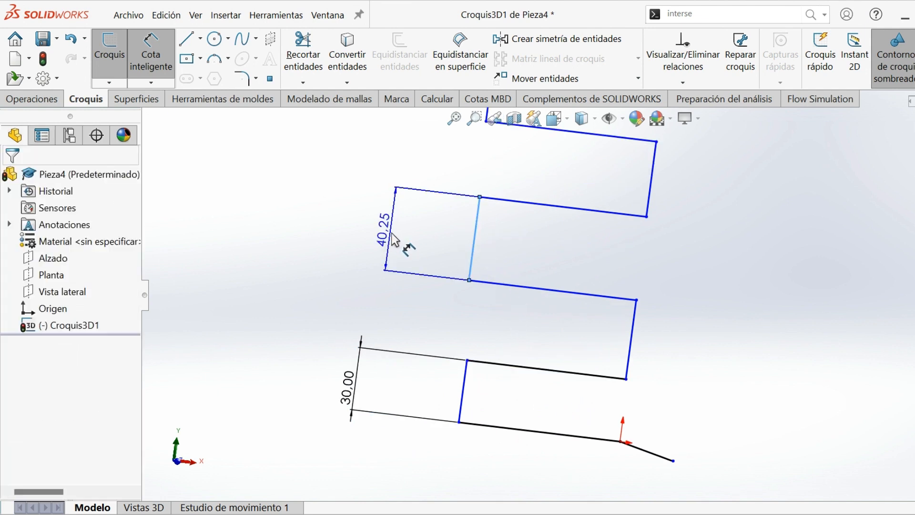
click(394, 240)
text(30)
key(Return)
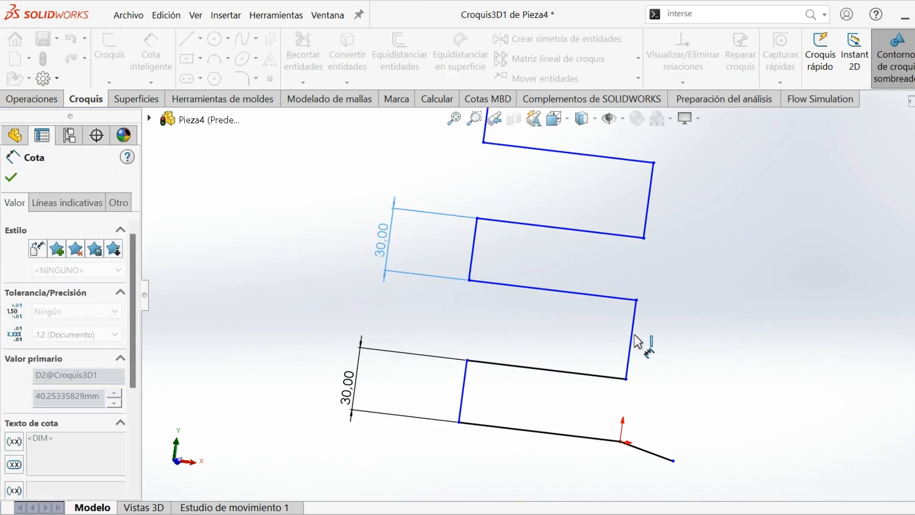
Step: Dimension both right vertical segments of the serpentine at 30 mm each, the lower one first
click(672, 338)
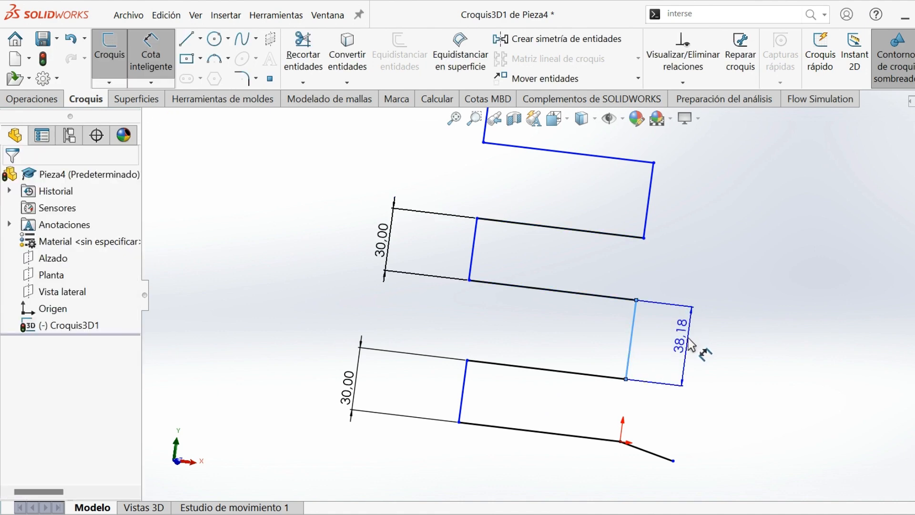
click(695, 336)
text(30)
key(Return)
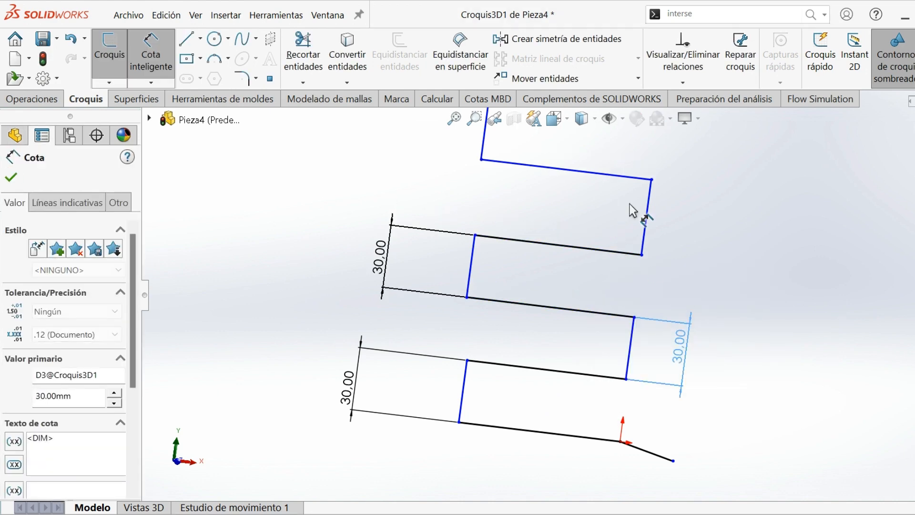
click(646, 220)
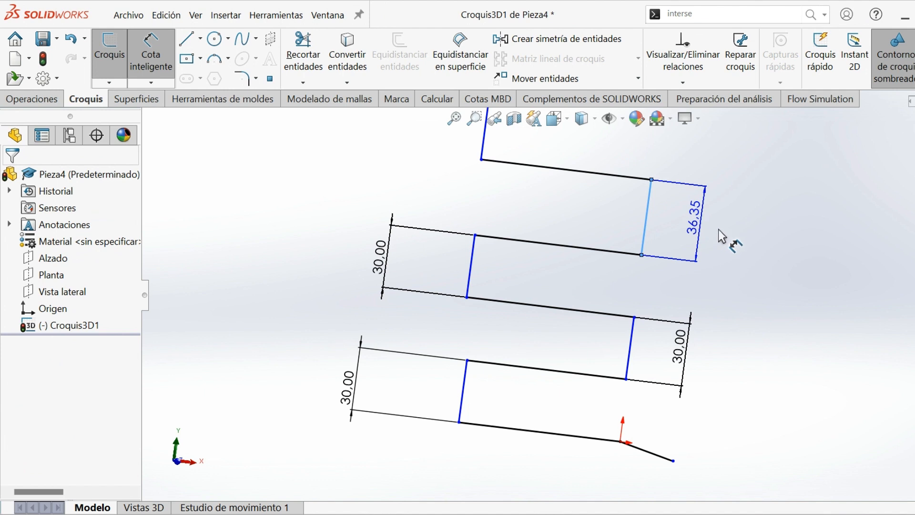
click(718, 230)
text(30)
key(Return)
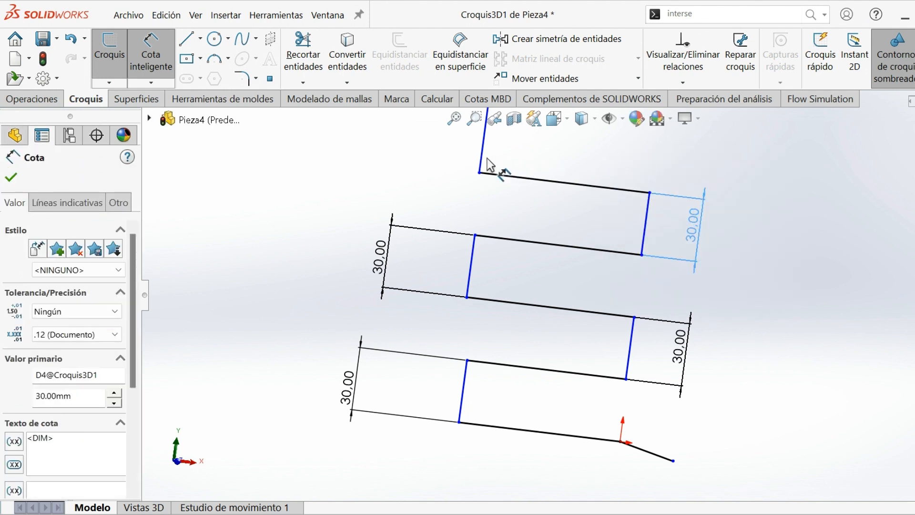
Step: Dimension the uppermost left vertical segment of the serpentine at 30 mm
click(482, 152)
scroll(421, 175, up, 2)
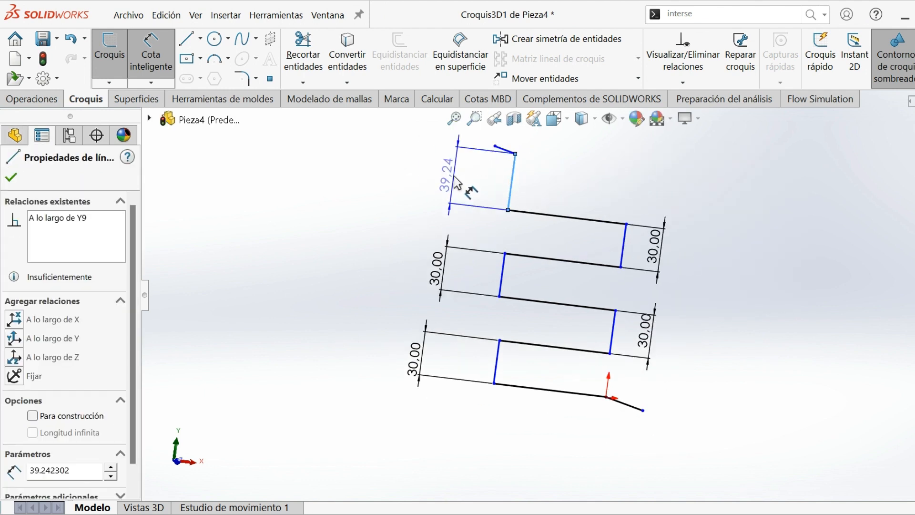
click(453, 182)
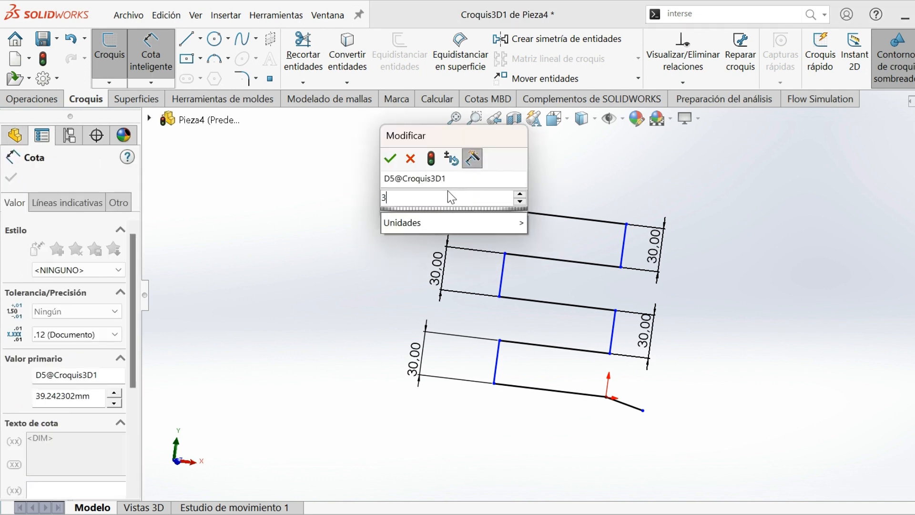
text(30)
key(Return)
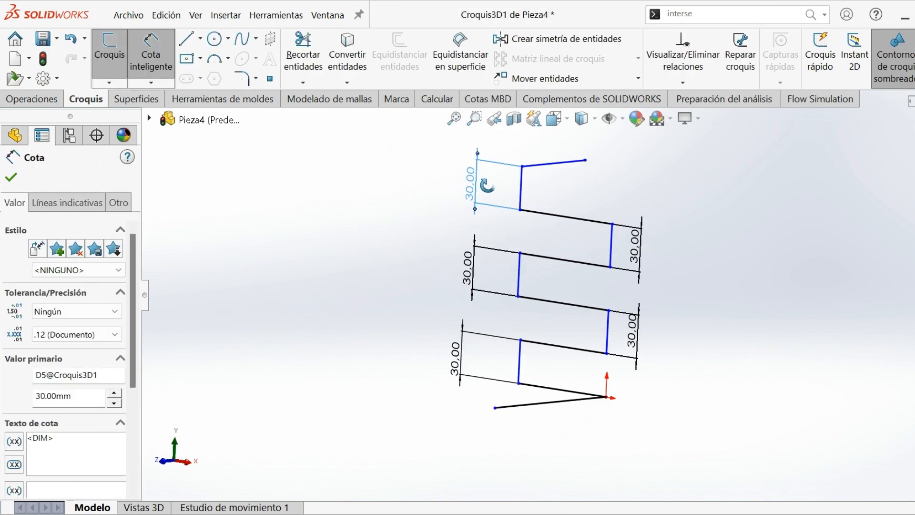
Step: Dimension the upper end line running along Z at 50 mm
click(570, 176)
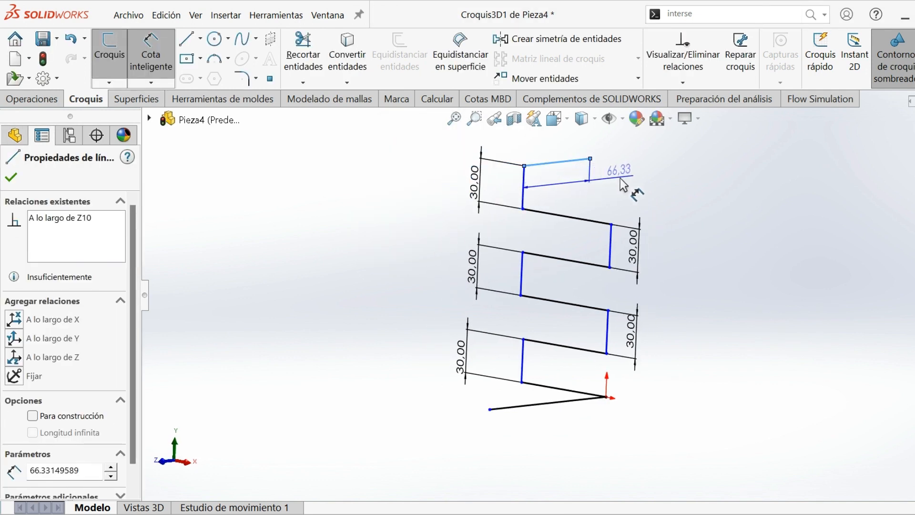
click(624, 184)
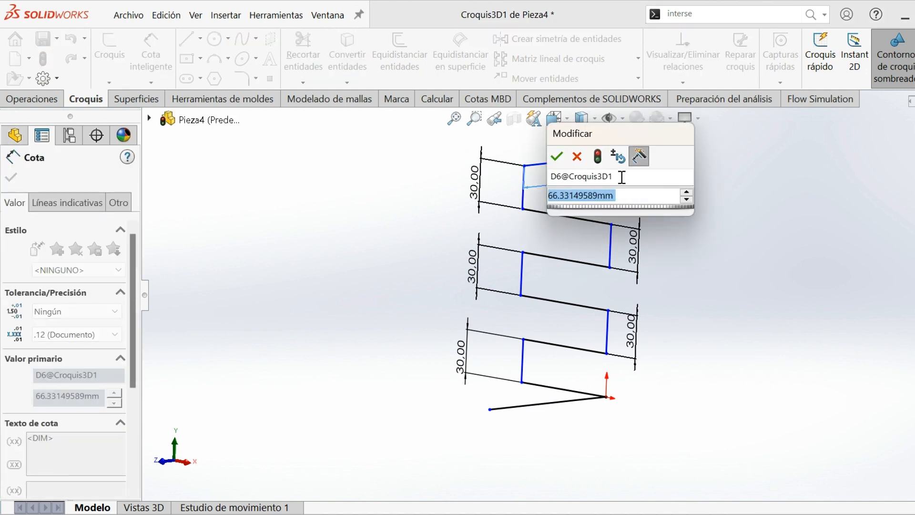
text(5)
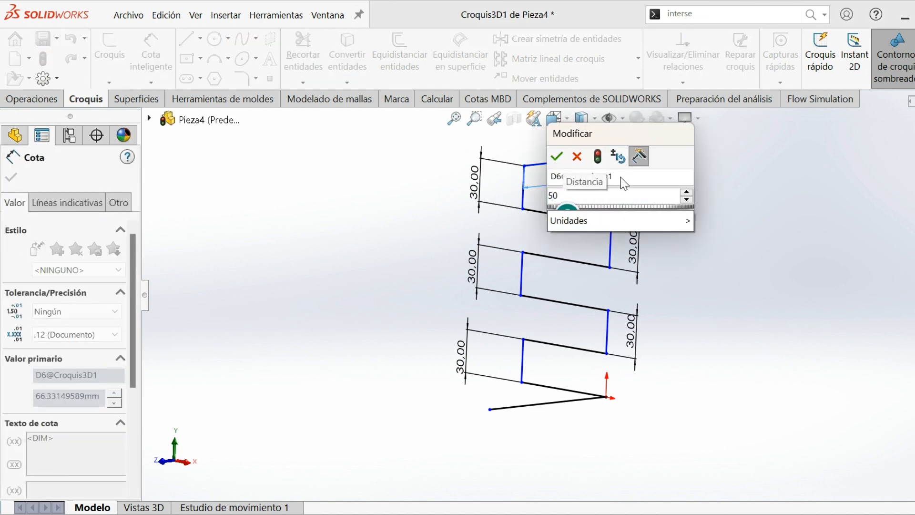
text(0)
key(Return)
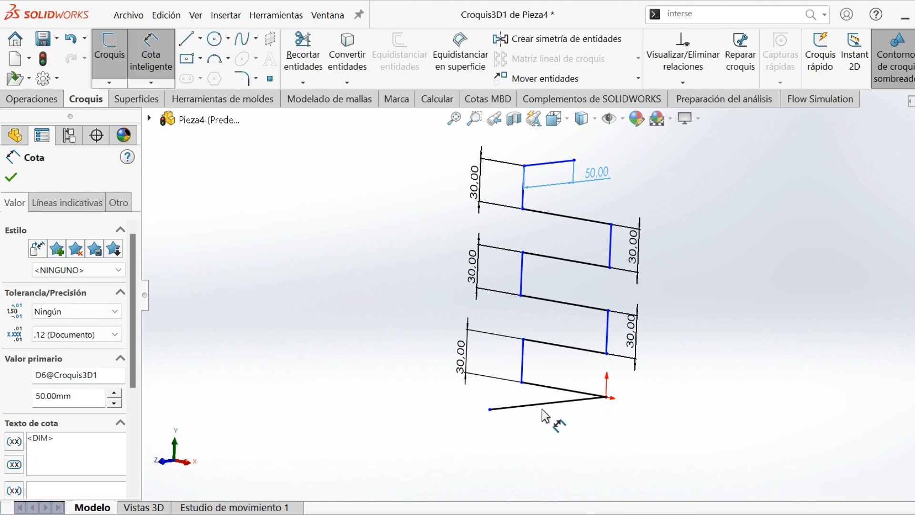
Step: Dimension the lower end line running along Z from the origin at 50 mm
click(543, 405)
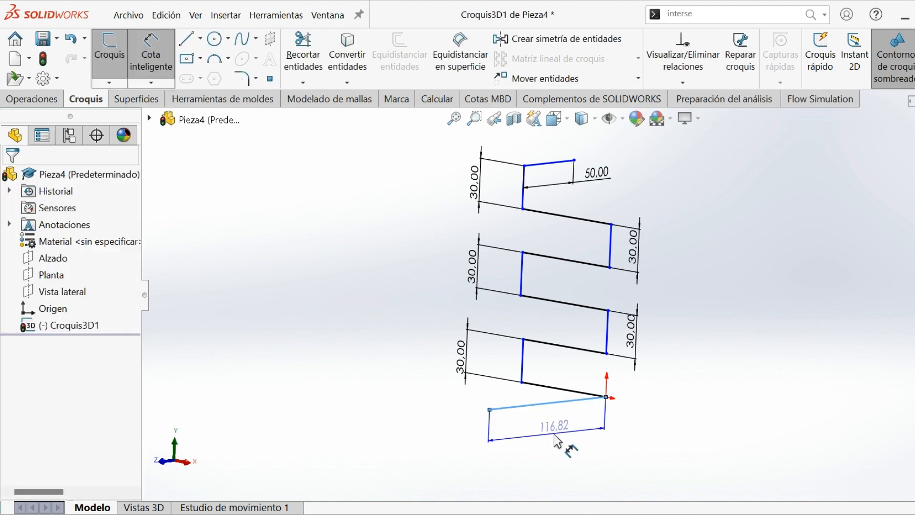
click(554, 434)
text(50)
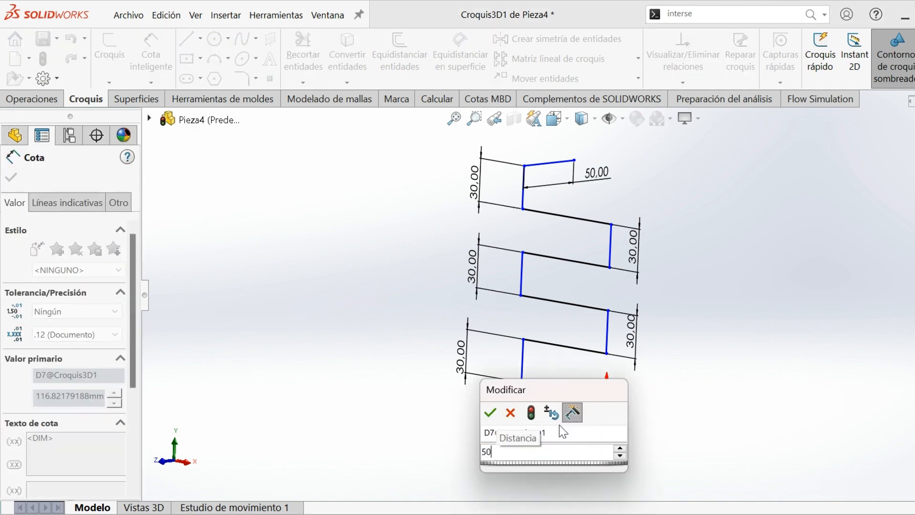
key(Return)
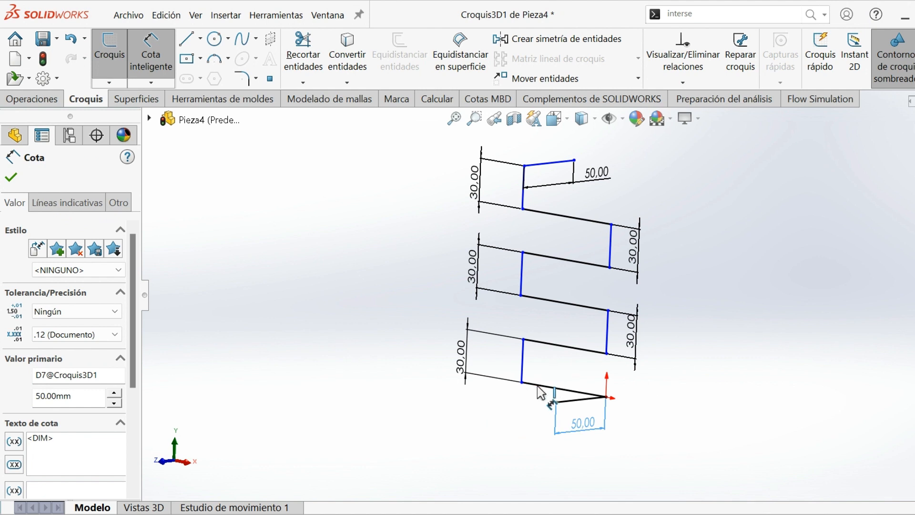
Step: Dimension the two lowest X-direction segments of the serpentine at 80 mm each, starting with the one at the origin
click(533, 384)
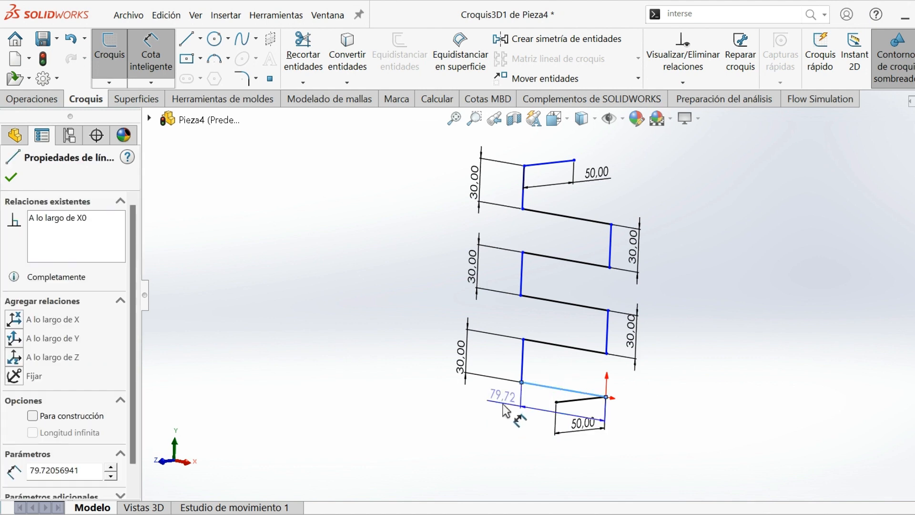
click(495, 426)
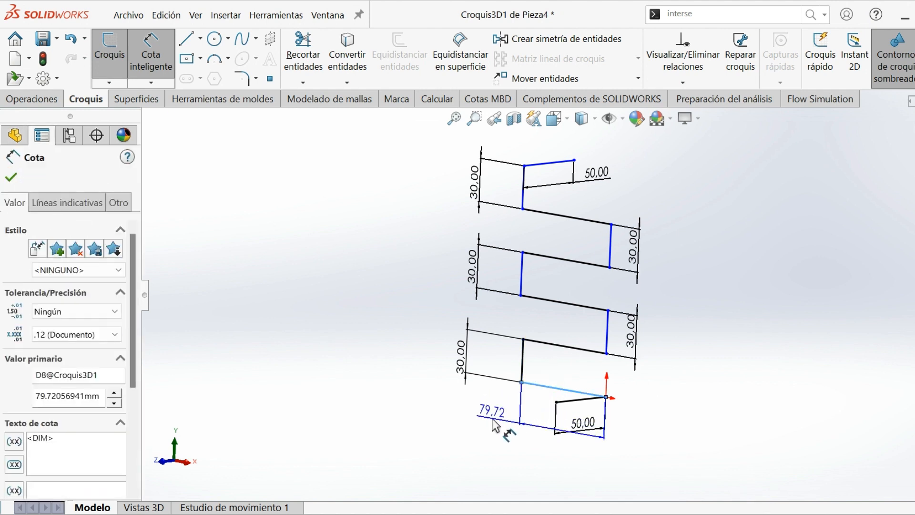
text(80)
key(Return)
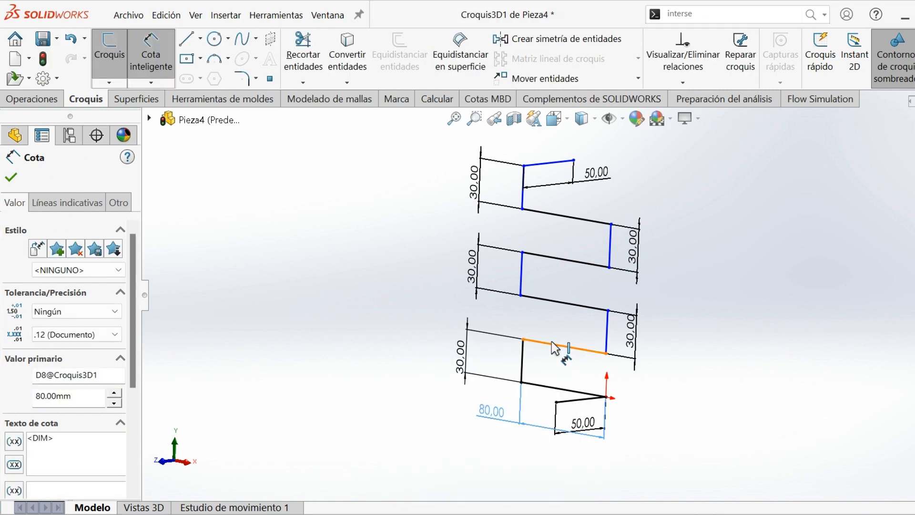
click(553, 350)
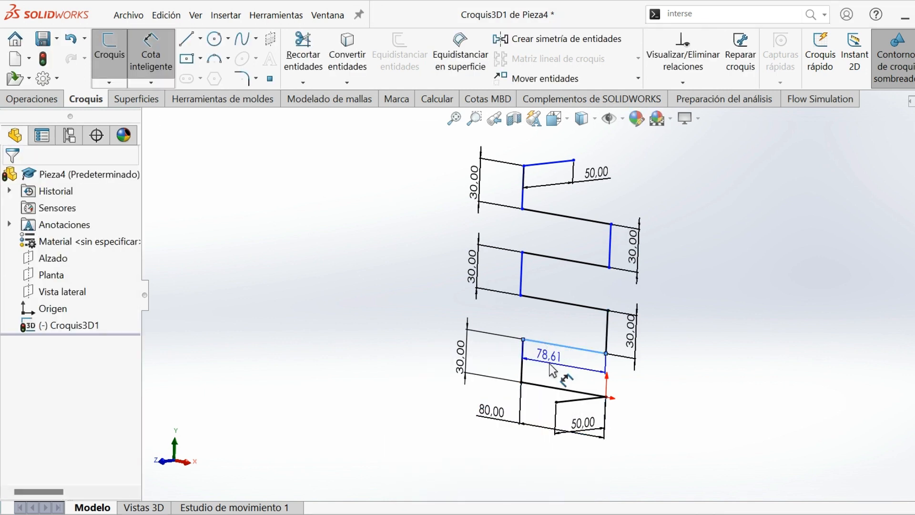
click(553, 369)
text(80)
key(Return)
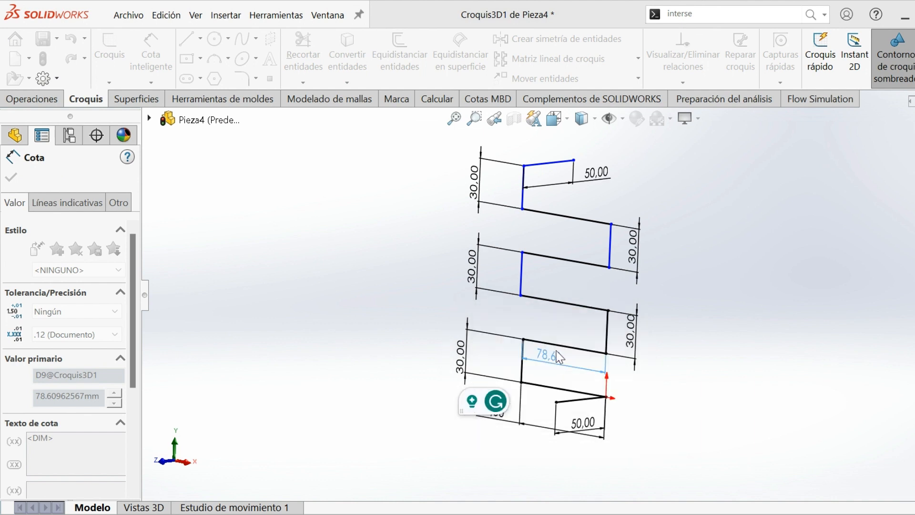
Step: Dimension the third and fourth X-direction segments from the bottom of the serpentine at 80 mm each
click(575, 316)
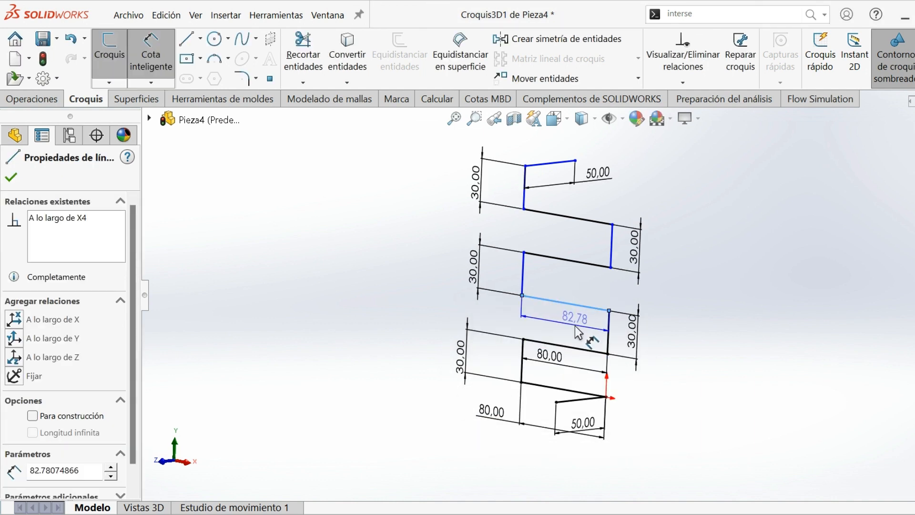
click(585, 336)
text(80)
key(Return)
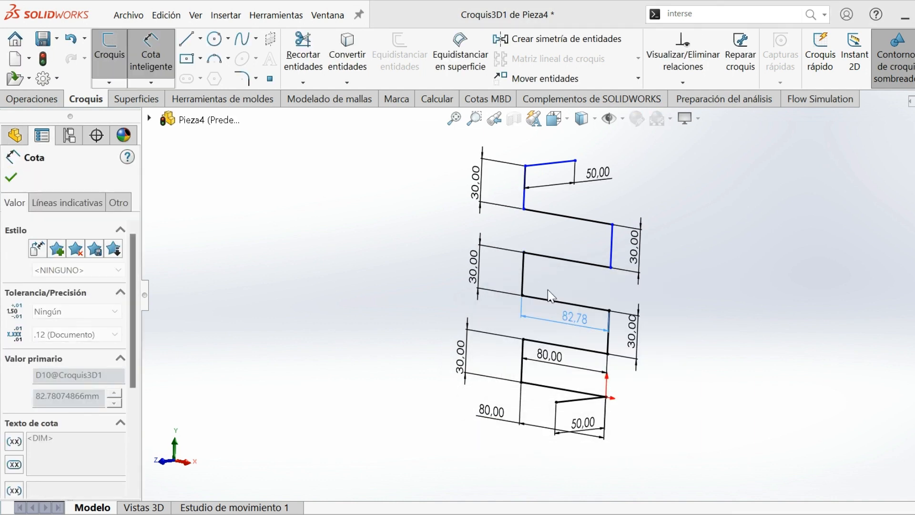
click(552, 281)
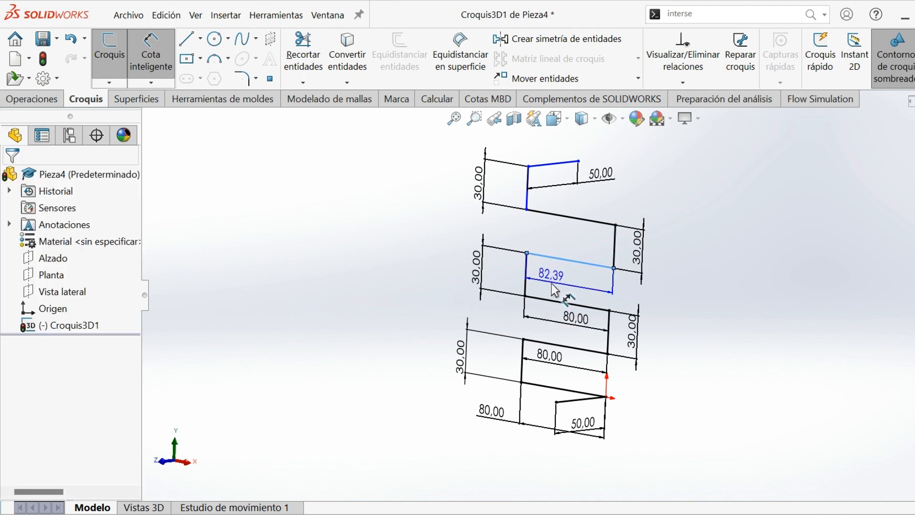
click(554, 289)
text(80)
key(Return)
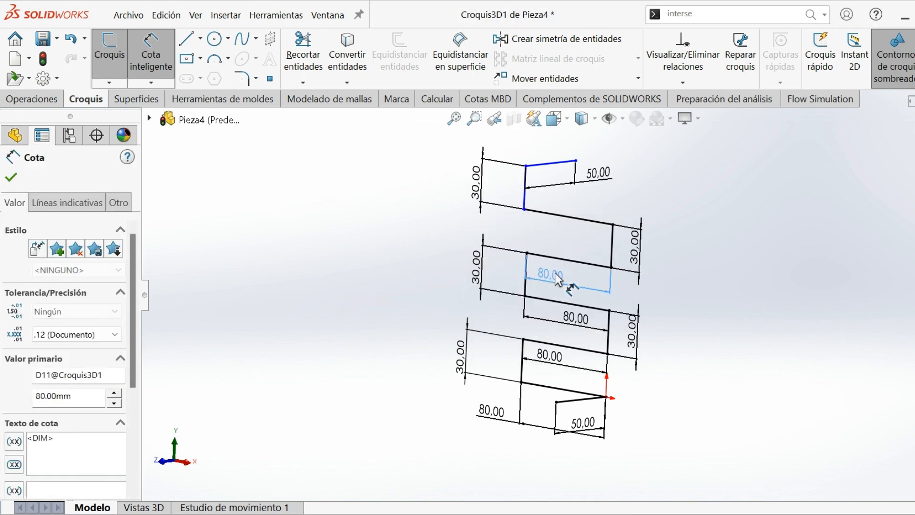
Step: Dimension the uppermost X-direction segment of the serpentine at 80 mm
click(563, 226)
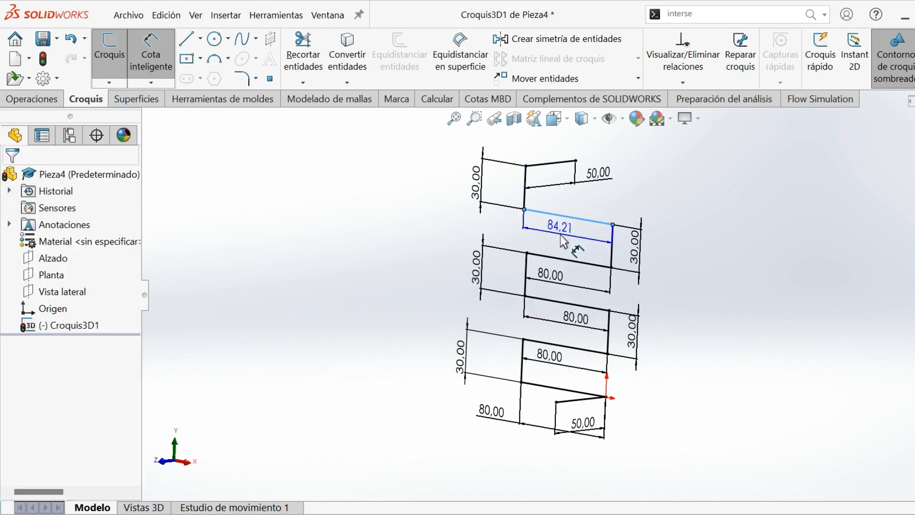
click(565, 243)
text(80)
key(Return)
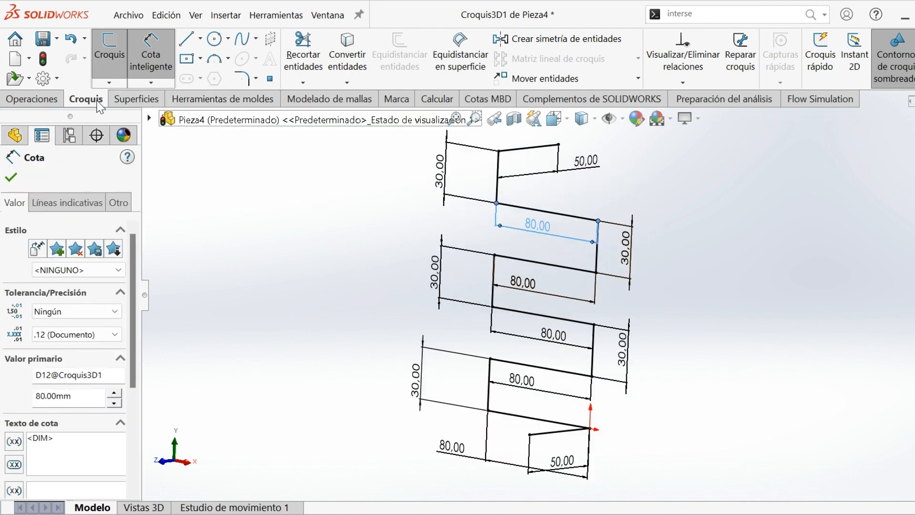
Step: Round all eleven corners of the serpentine path, including those at both end legs, with 12 mm sketch fillets
click(244, 79)
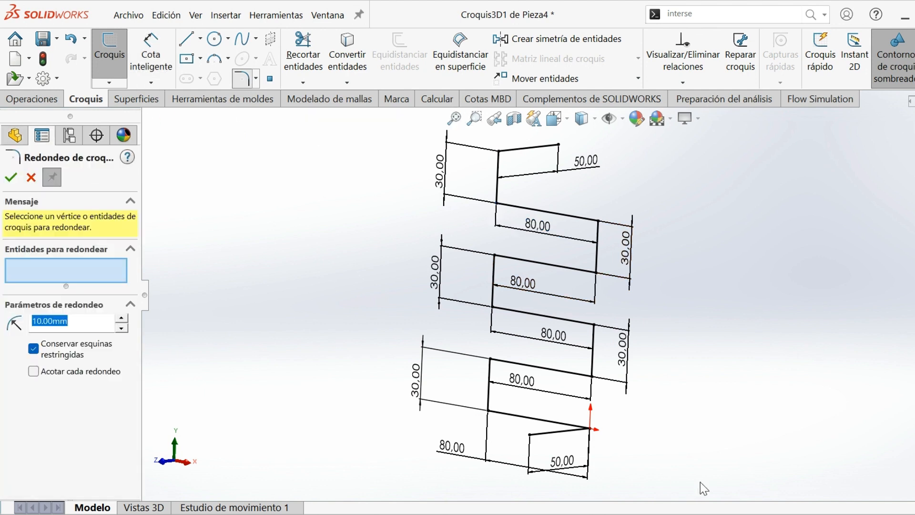
click(591, 429)
click(488, 410)
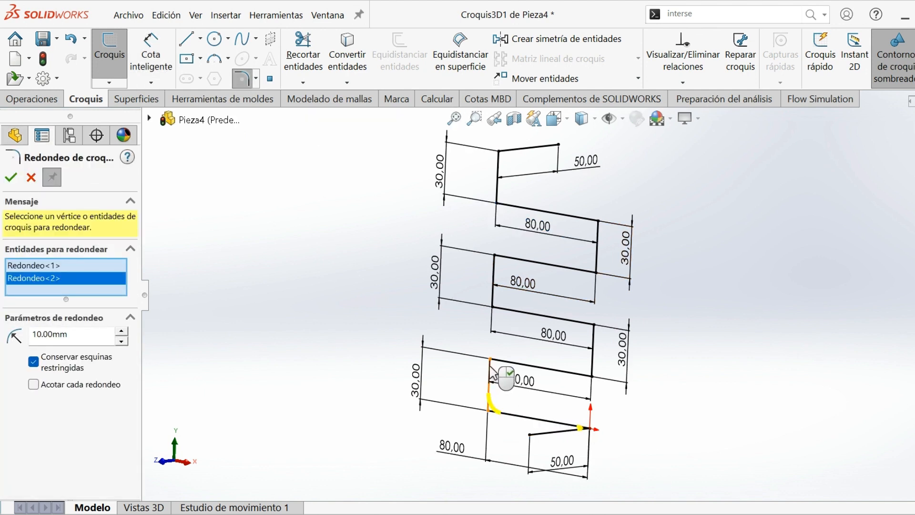
click(491, 358)
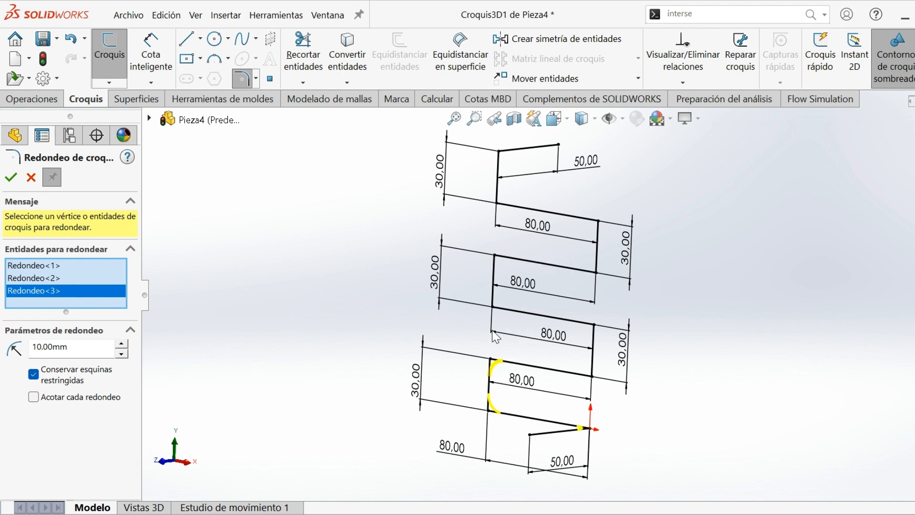
click(493, 306)
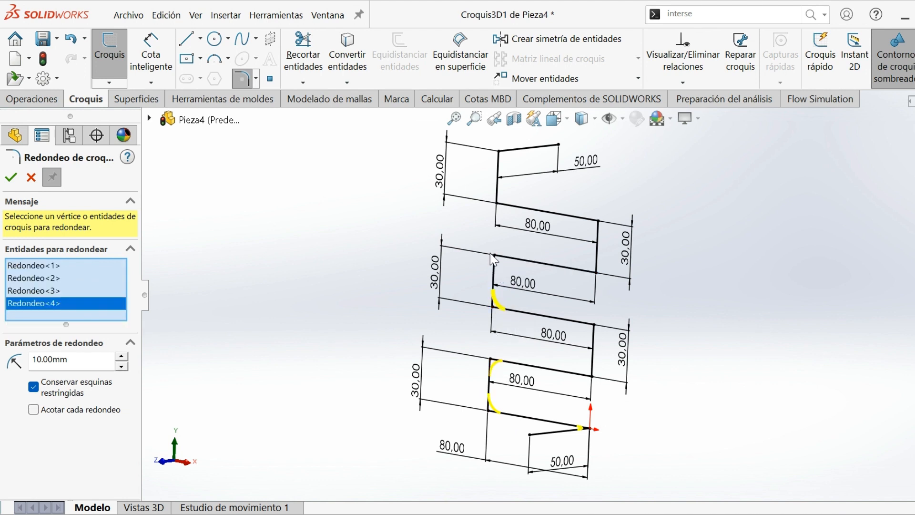
click(495, 256)
click(497, 203)
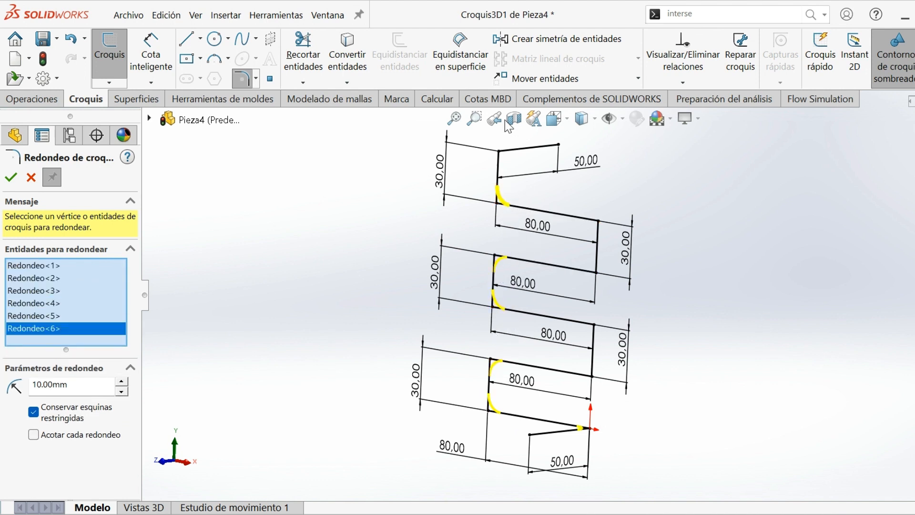
click(504, 159)
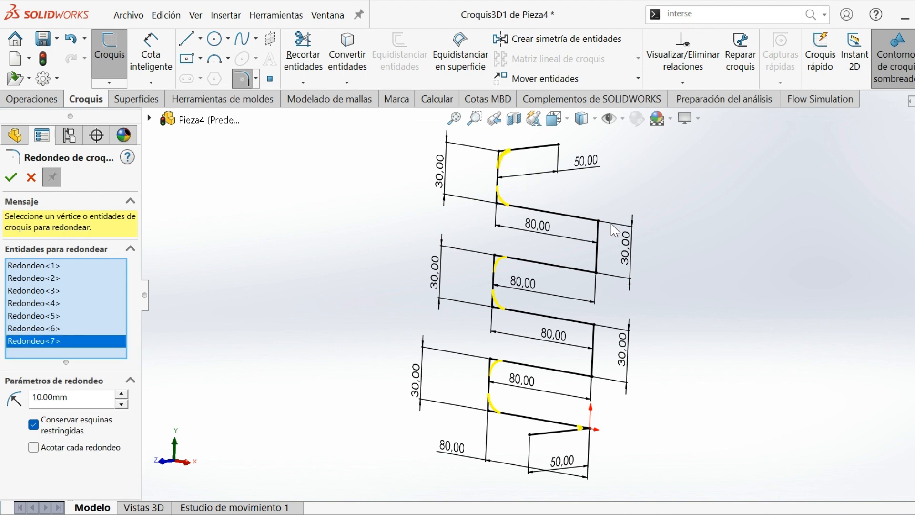
click(597, 221)
click(596, 273)
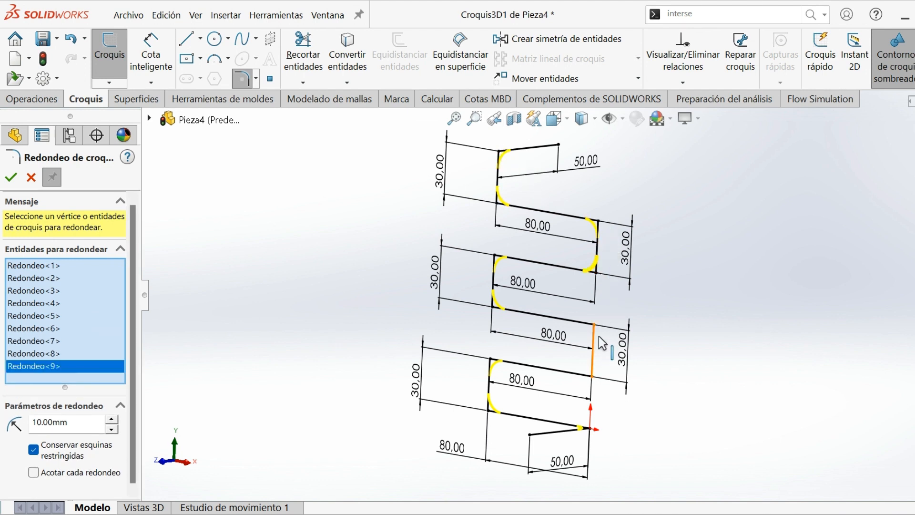
click(594, 326)
click(592, 376)
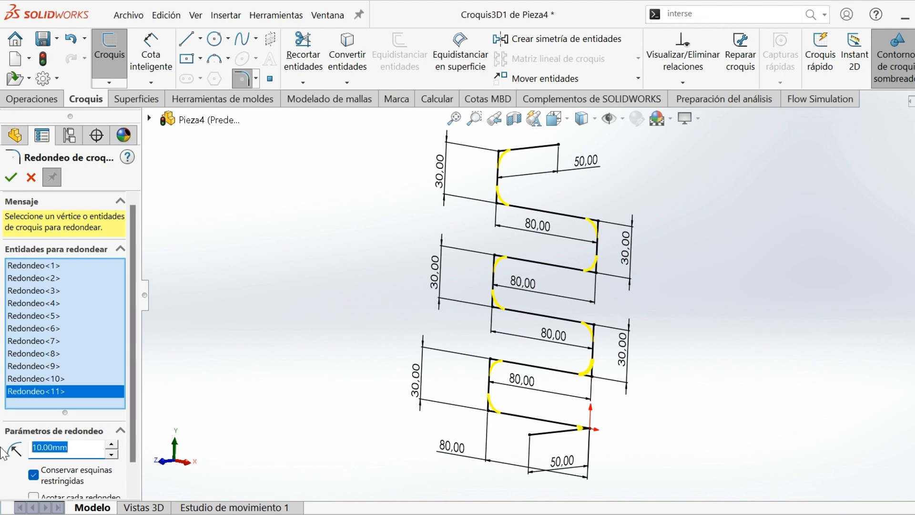
right_click(359, 318)
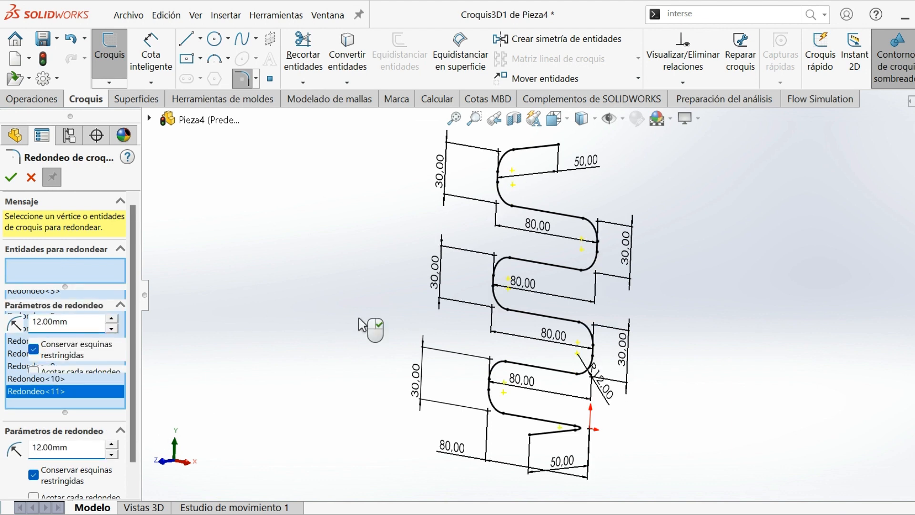
middle_drag(561, 328, 565, 391)
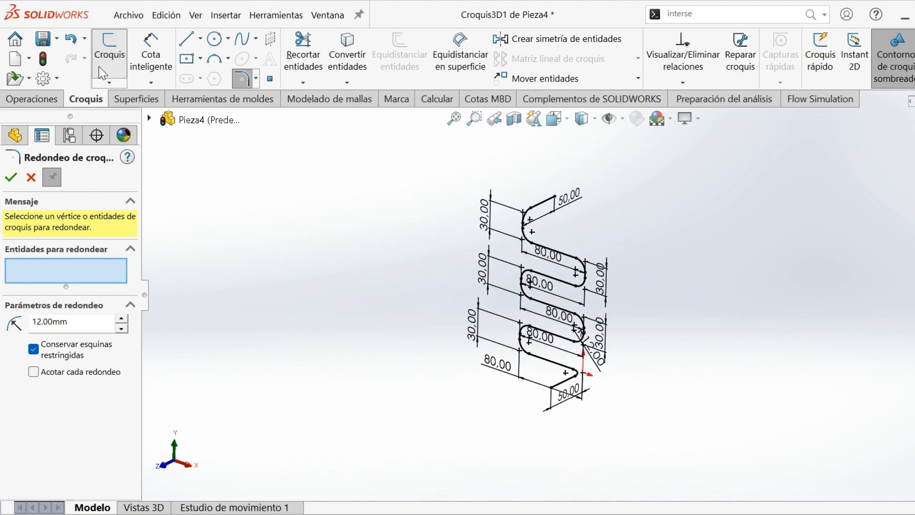
key(Escape)
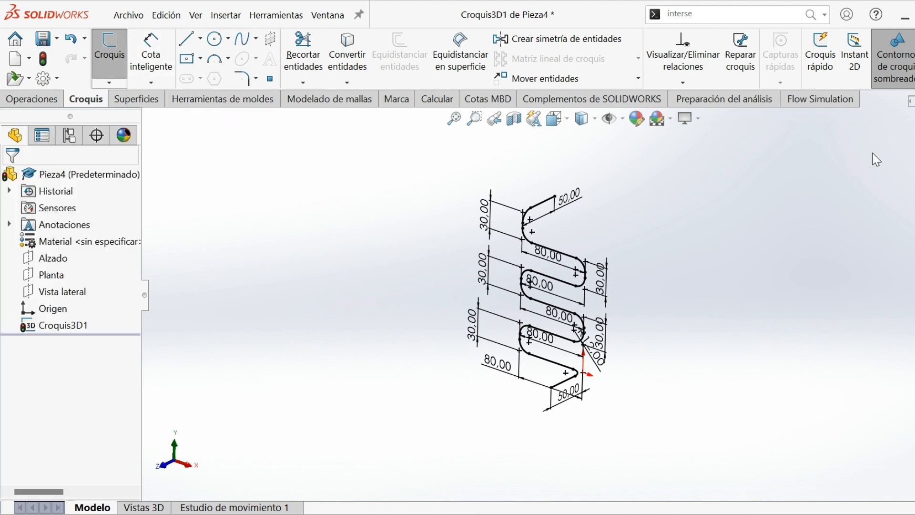
Step: Sweep a solid circular profile of 20 mm diameter along the filleted 3D sketch path
click(53, 99)
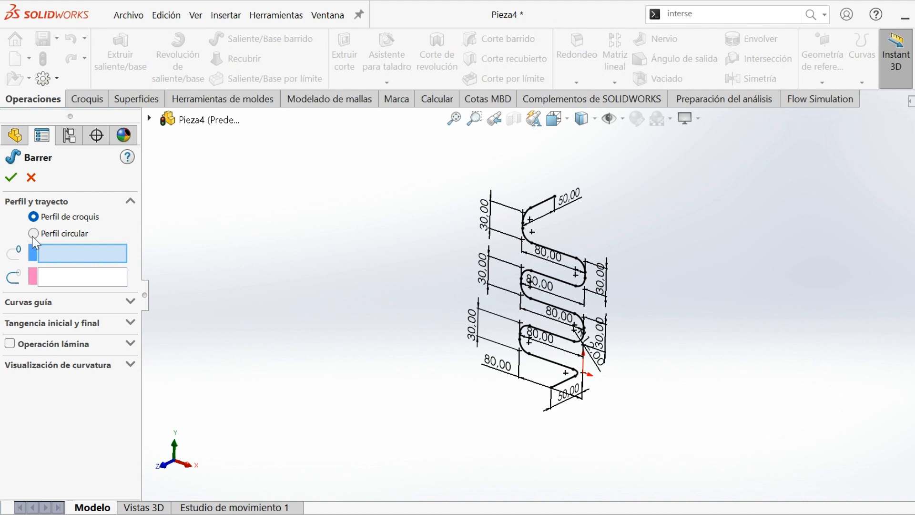
click(33, 233)
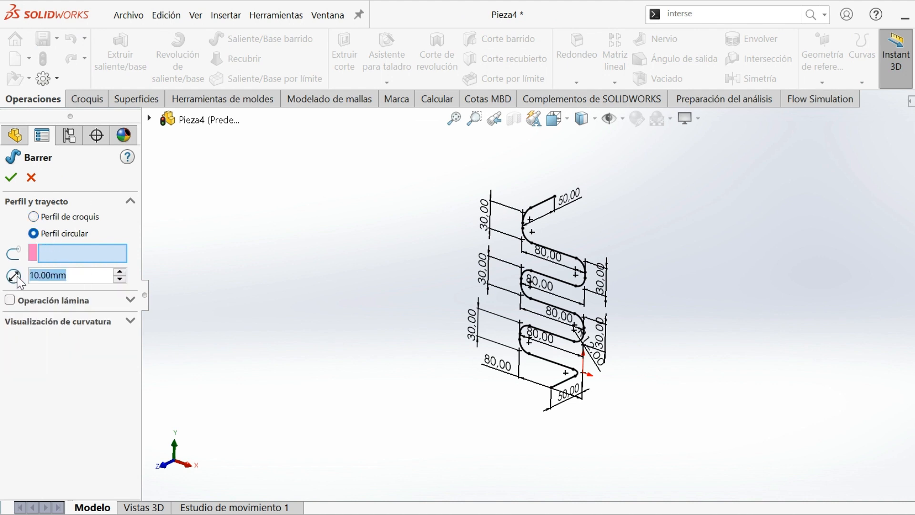
click(543, 211)
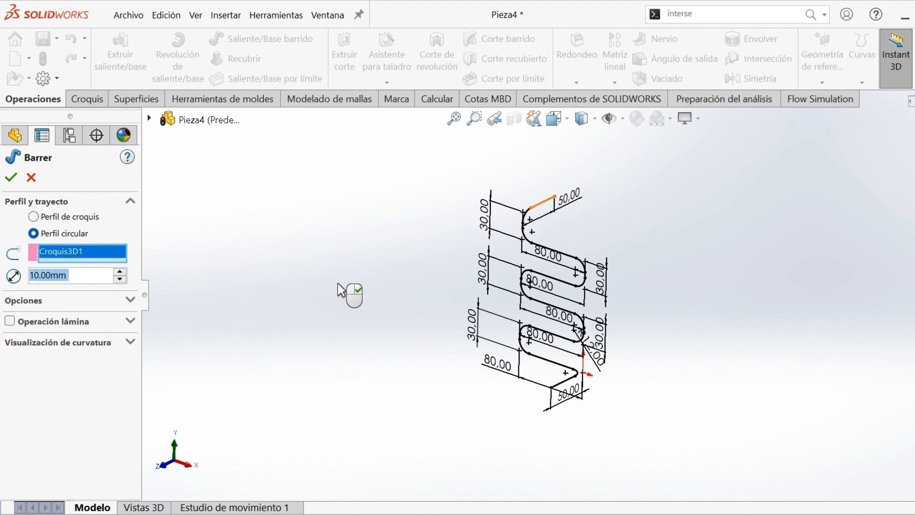
click(123, 272)
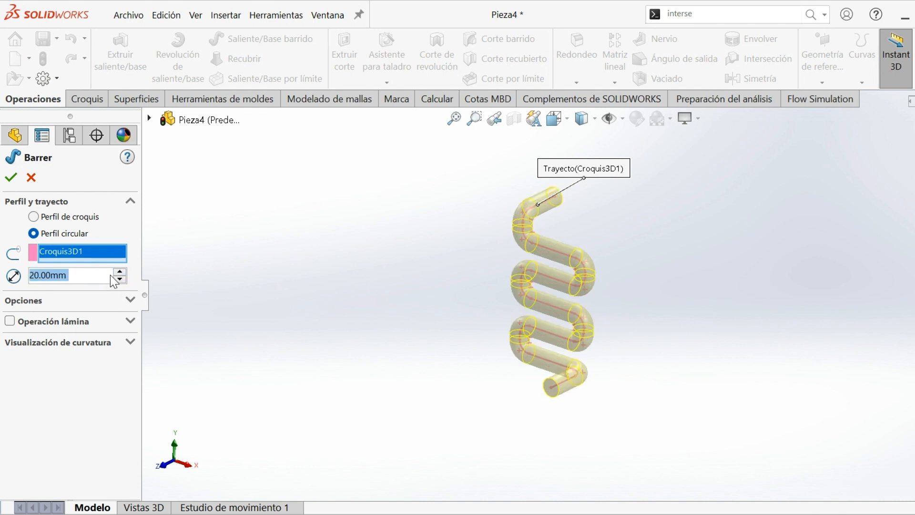
middle_drag(604, 254, 628, 257)
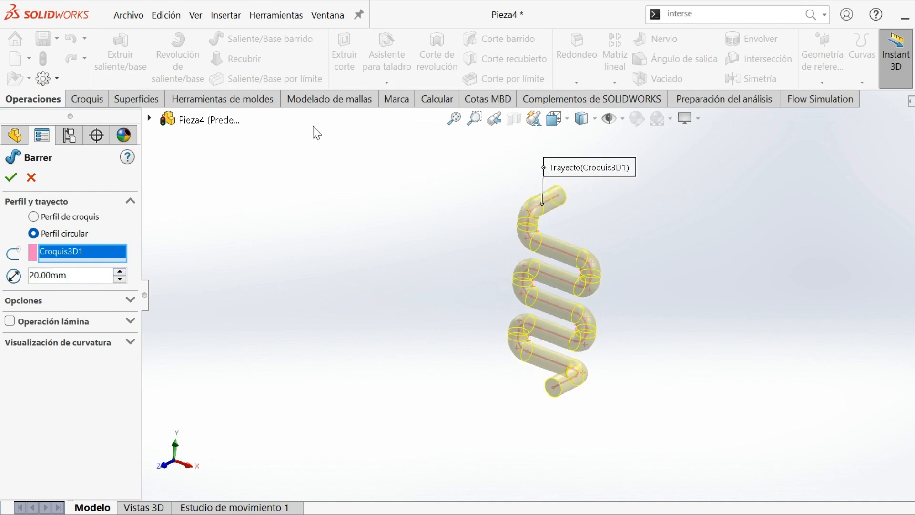
click(12, 176)
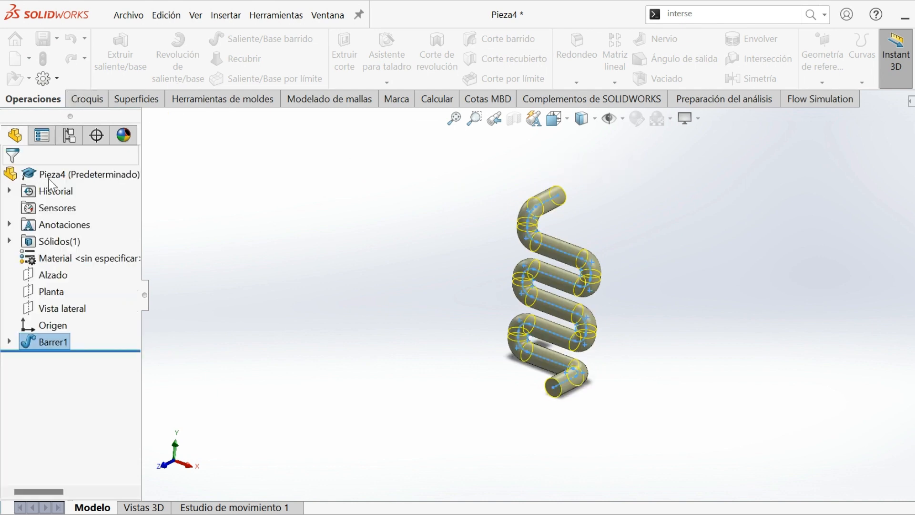
Step: Shell the swept tube with a 2 mm wall thickness, removing the flat circular faces at both ends
click(662, 78)
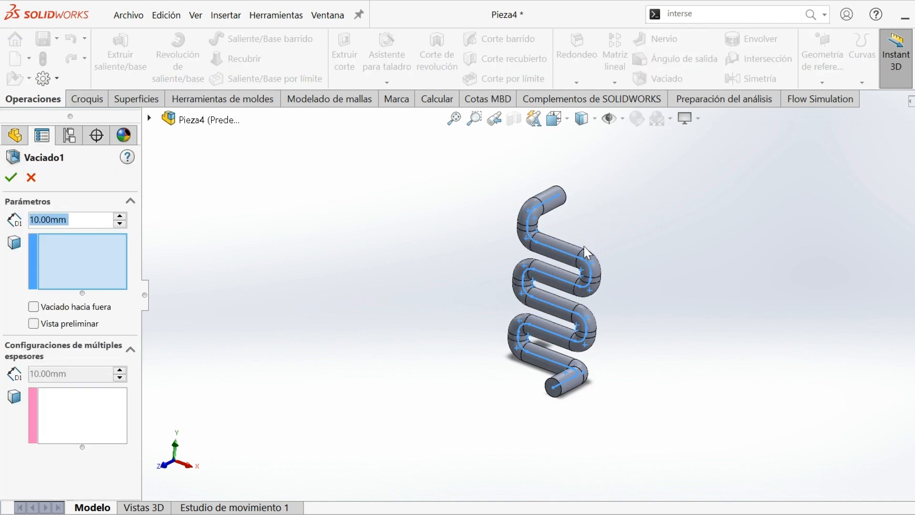
scroll(560, 376, down, 2)
click(552, 347)
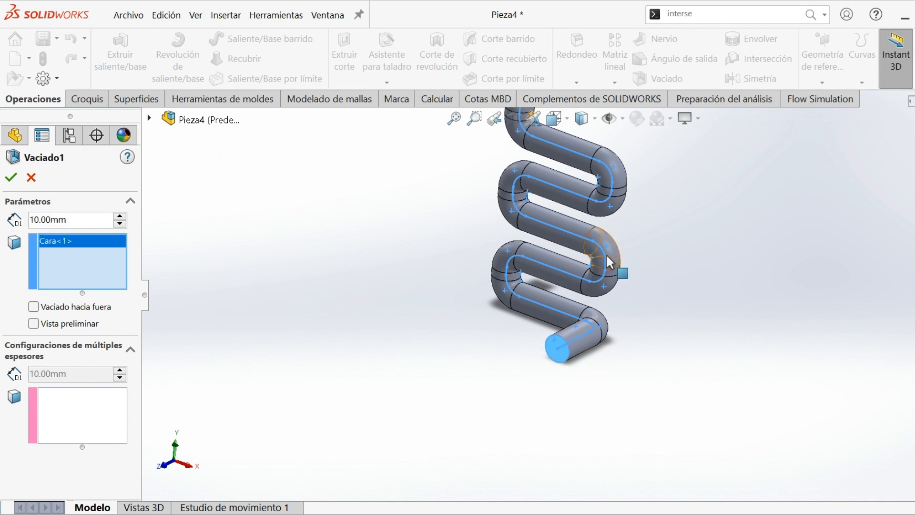
middle_drag(553, 346, 506, 242)
click(558, 169)
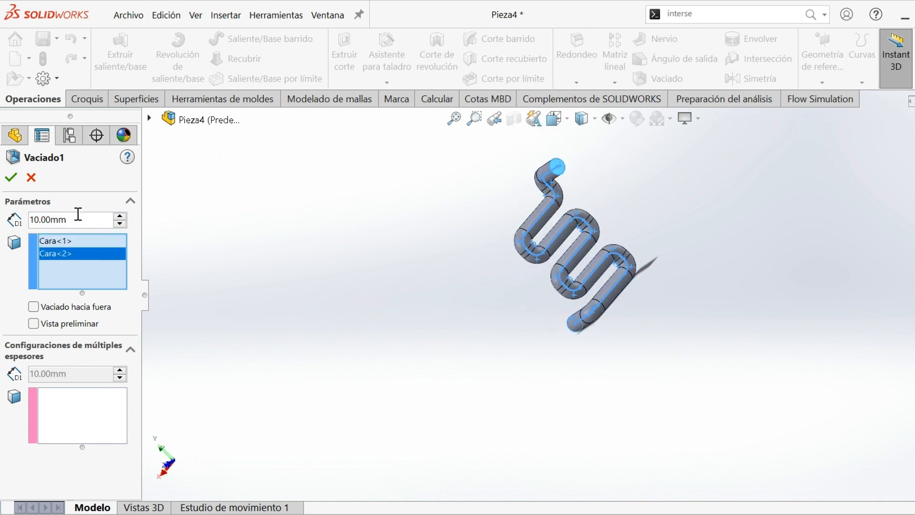
text(2)
key(Return)
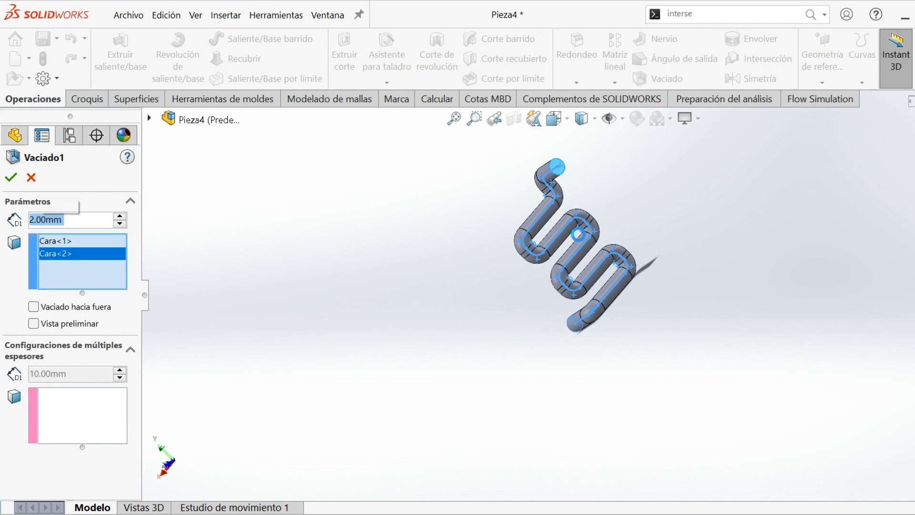
Step: Complete the shell with a 2 mm wall thickness and the two selected end faces removed
click(650, 179)
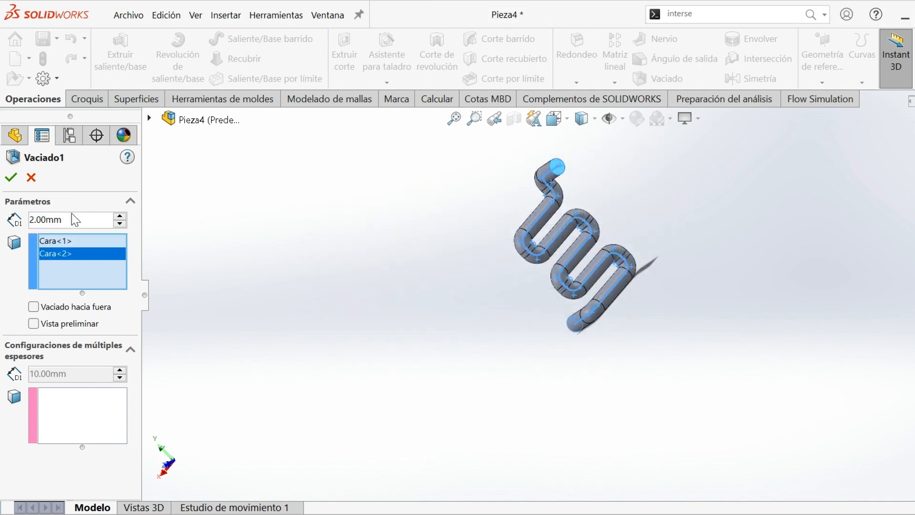
middle_drag(524, 230, 561, 216)
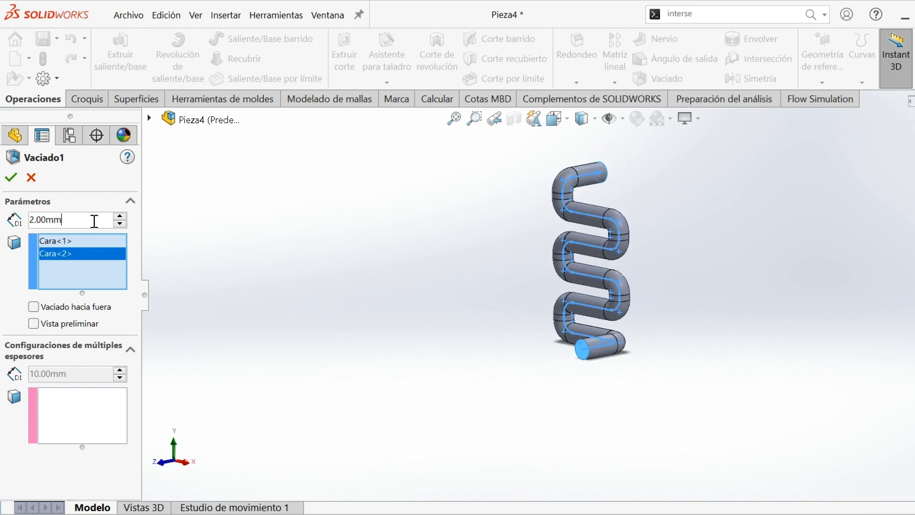
key(Return)
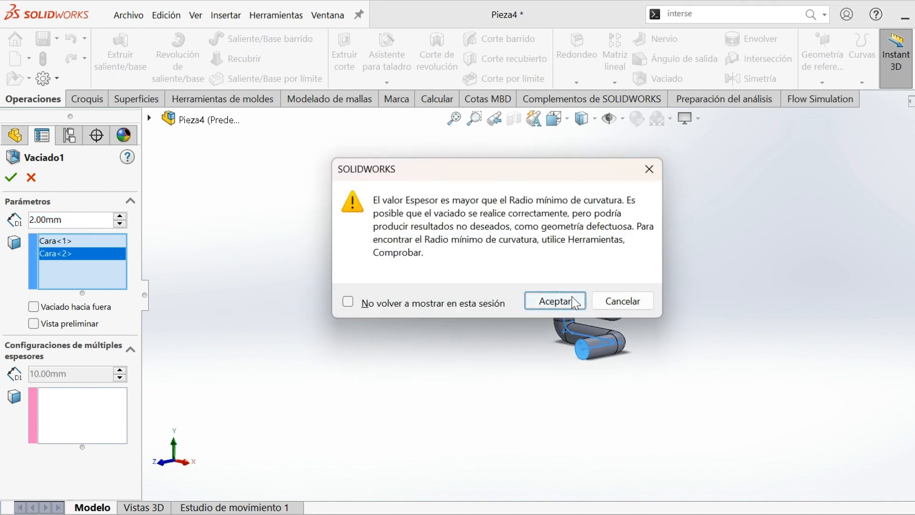
click(555, 301)
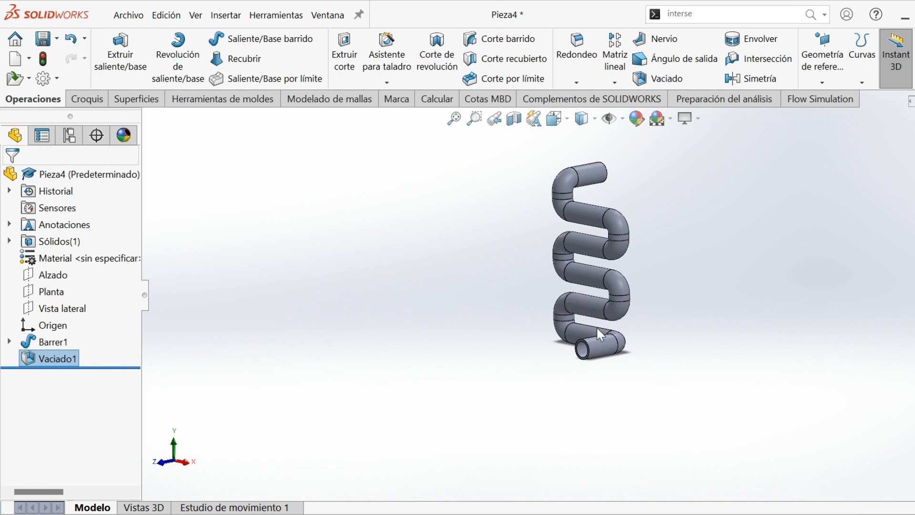
Step: Start a sketch on the ring-shaped face at the tube's lower end and draw a centre rectangle about 28.6 by 29.2 mm around the origin
middle_drag(600, 335, 600, 292)
scroll(615, 334, down, 10)
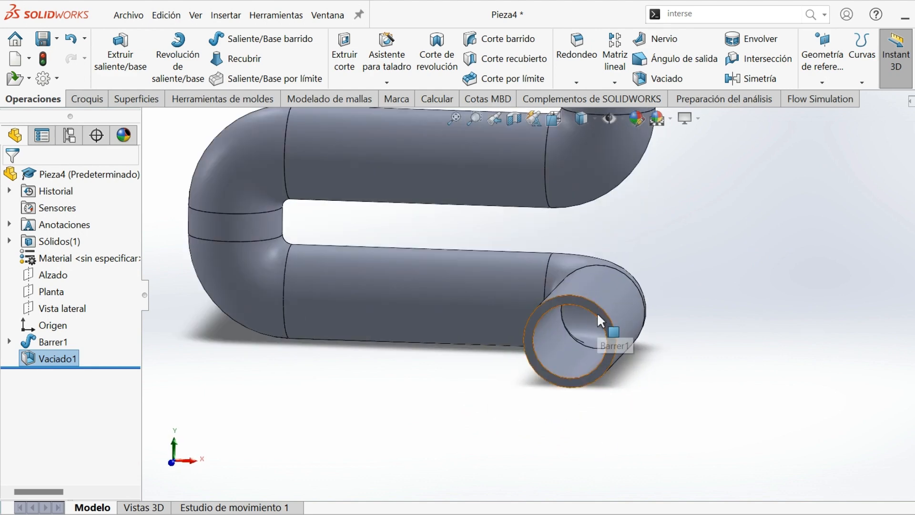
click(597, 314)
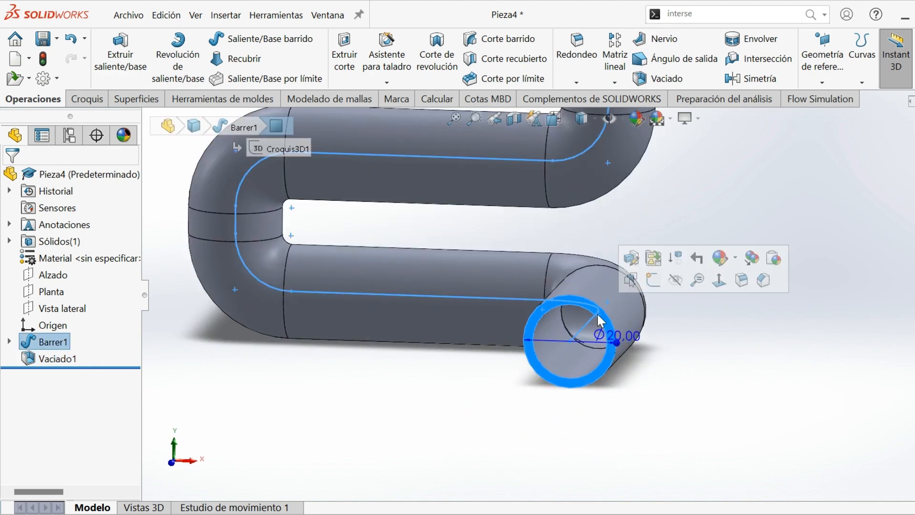
click(652, 280)
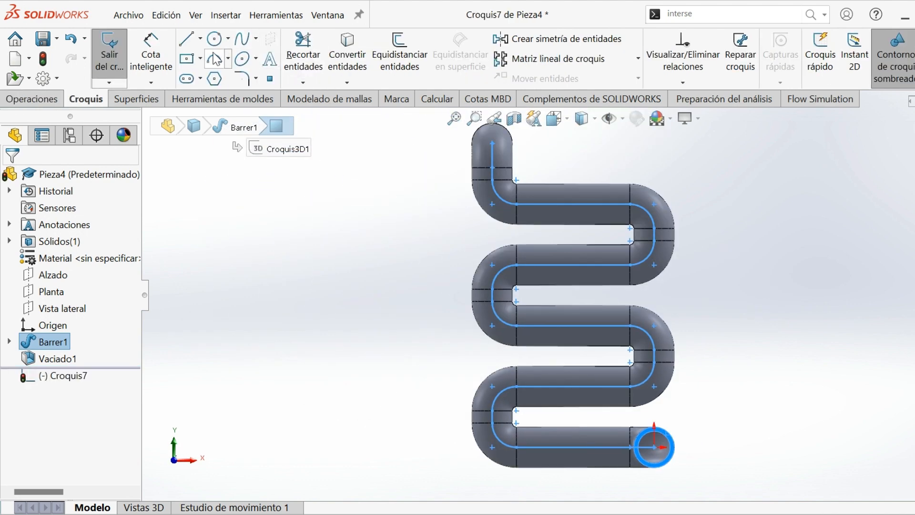
click(190, 58)
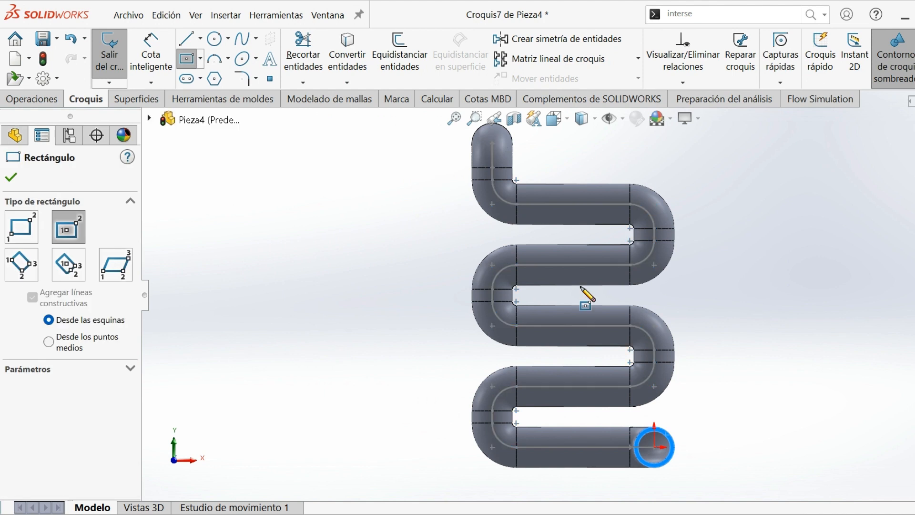
click(653, 447)
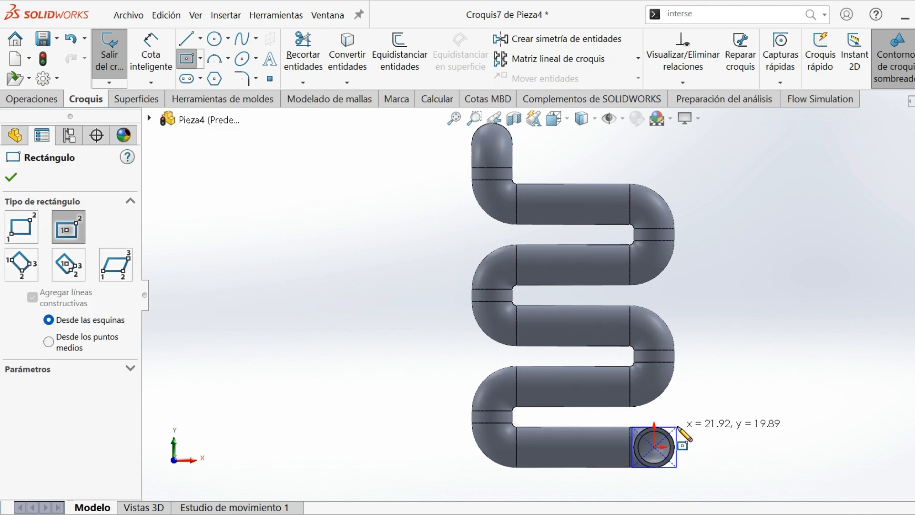
Step: Dimension the rectangle around the tube end to 30 mm wide and 30 mm high
click(150, 58)
click(666, 418)
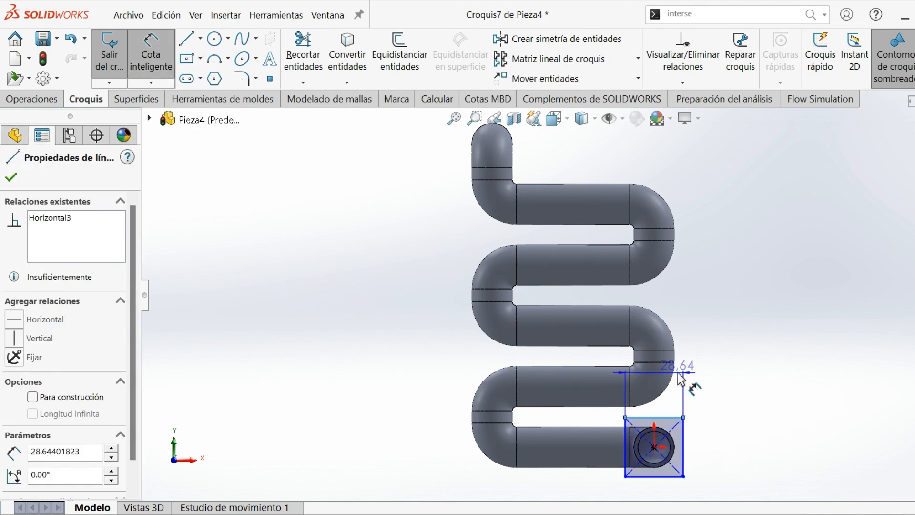
click(653, 365)
text(30)
key(Return)
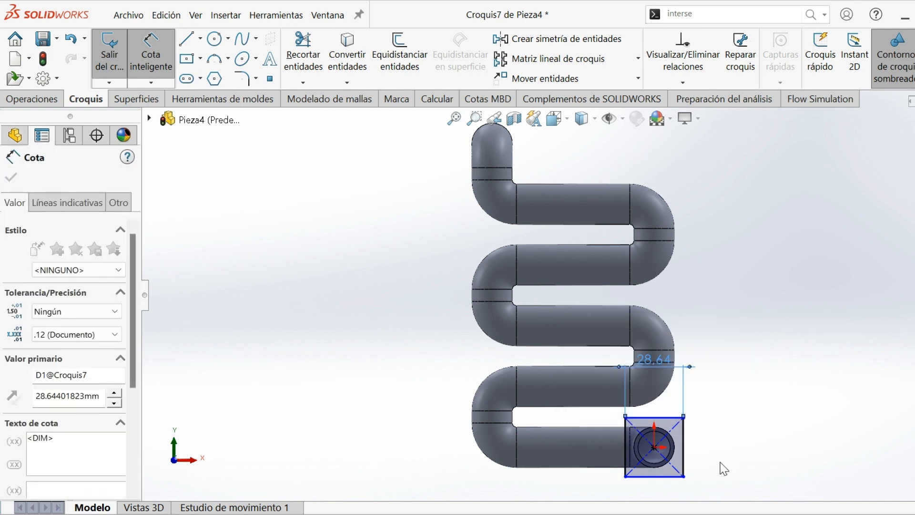
click(684, 446)
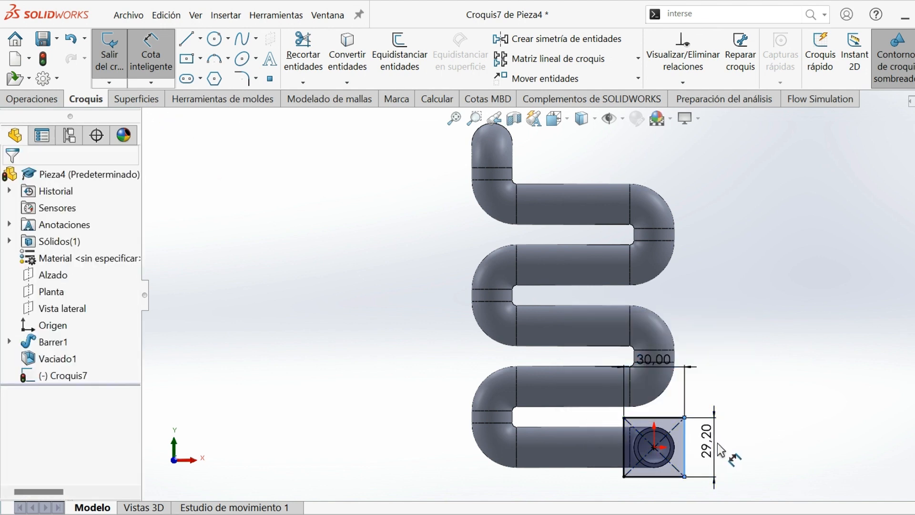
click(725, 439)
text(30)
key(Return)
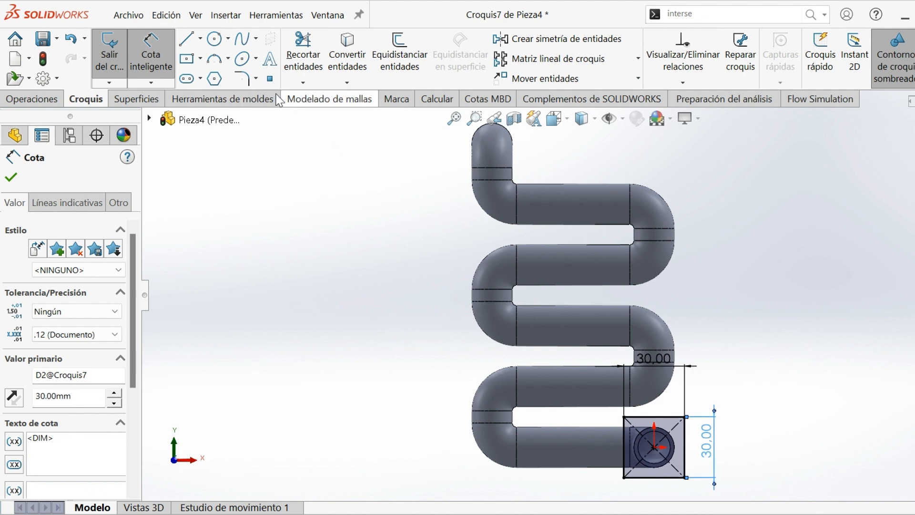
Step: Round all four corners of the 30 mm square with 12 mm sketch fillets
click(243, 78)
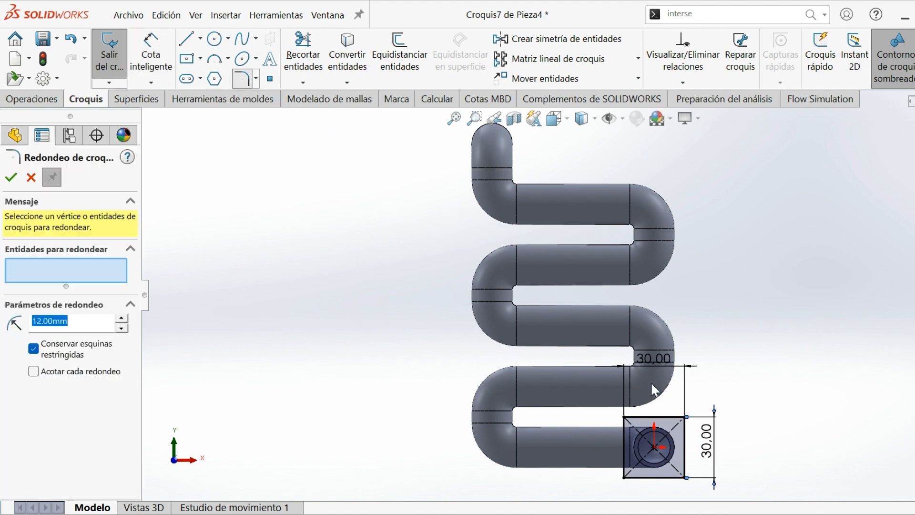
click(627, 420)
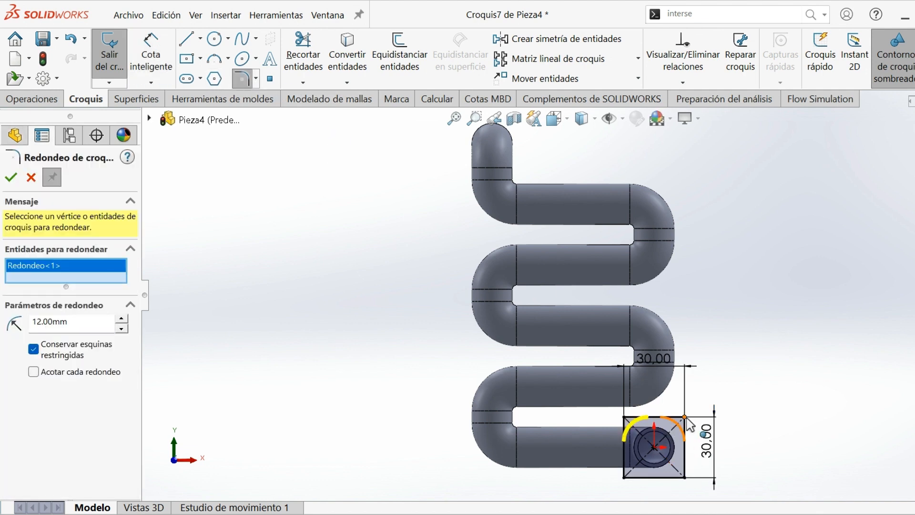
click(686, 418)
click(685, 477)
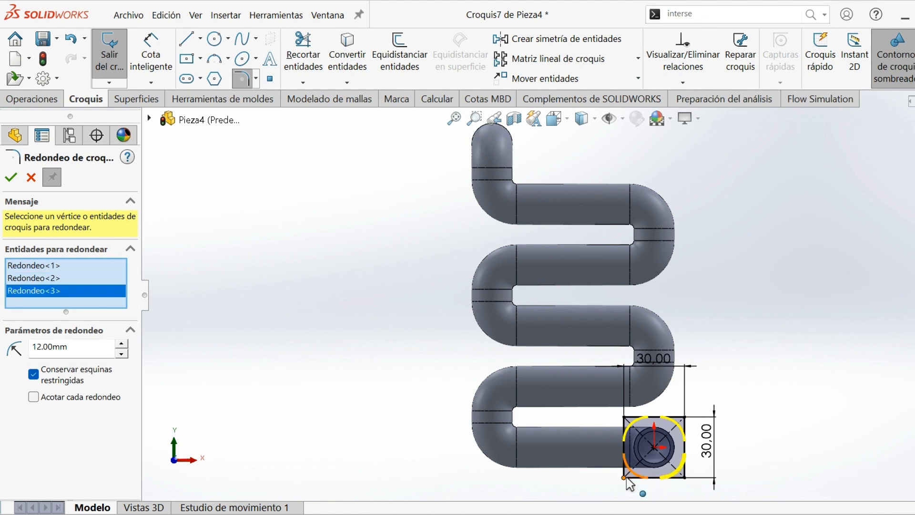
click(625, 478)
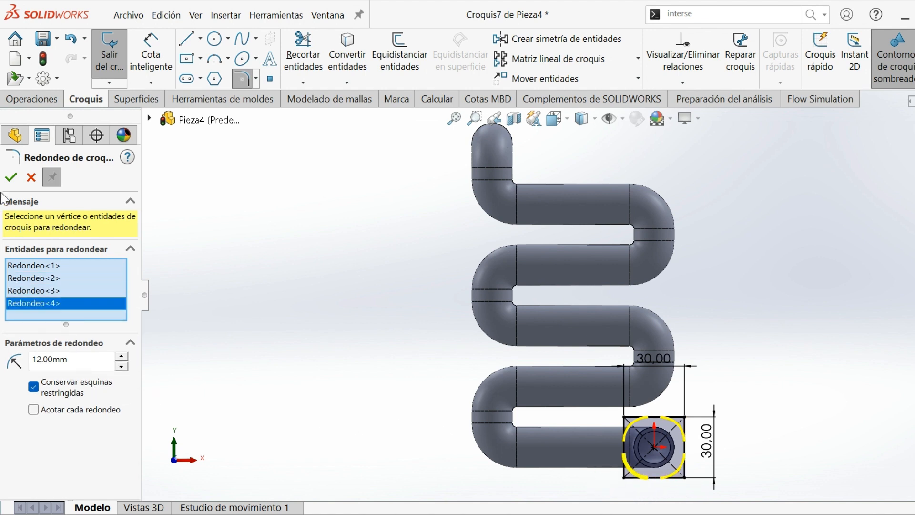
click(10, 179)
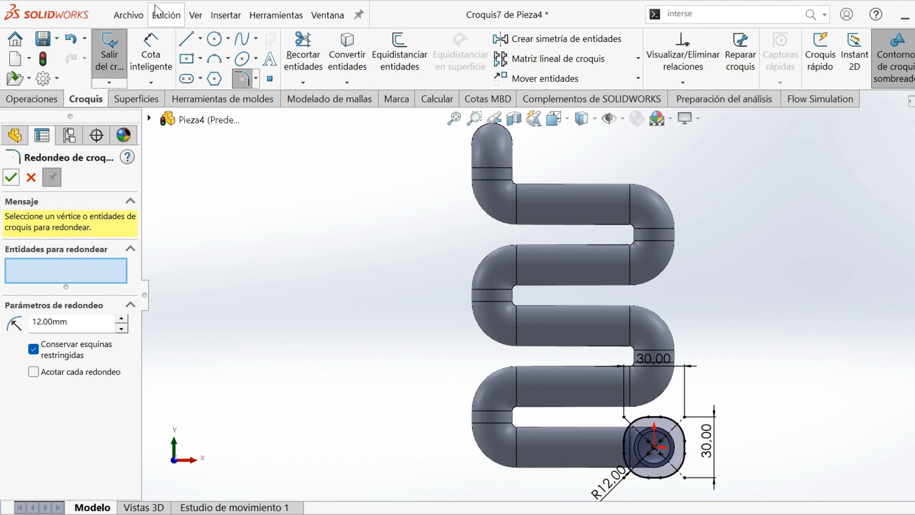
Step: Sketch a small circle about 3 mm in diameter on the square's diagonal, between its upper-left corner and the tube opening
click(214, 39)
scroll(570, 356, down, 4)
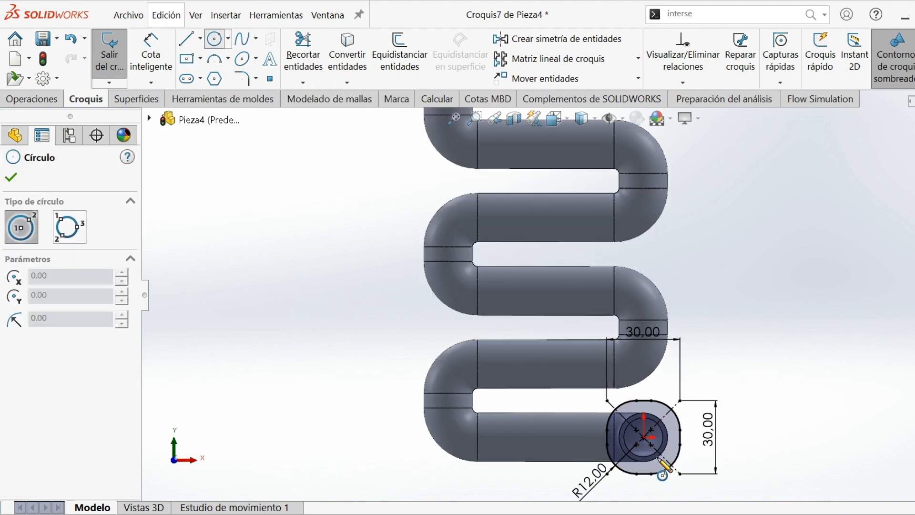
scroll(582, 331, down, 3)
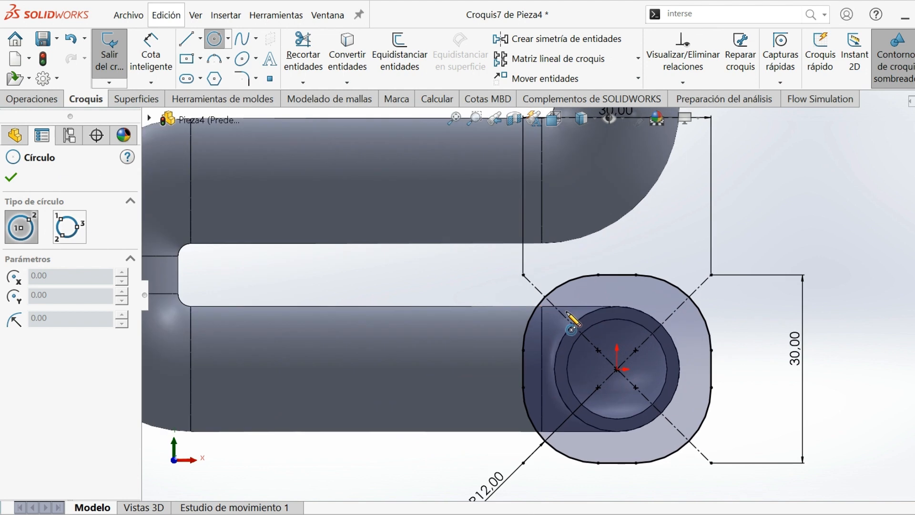
click(563, 315)
click(572, 312)
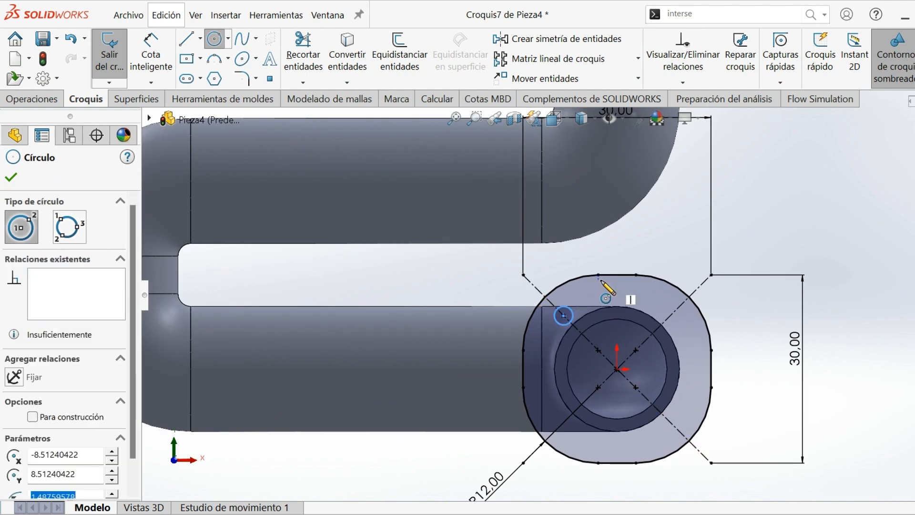
key(Escape)
Step: Dimension the small circle's diameter at 3 mm
click(151, 55)
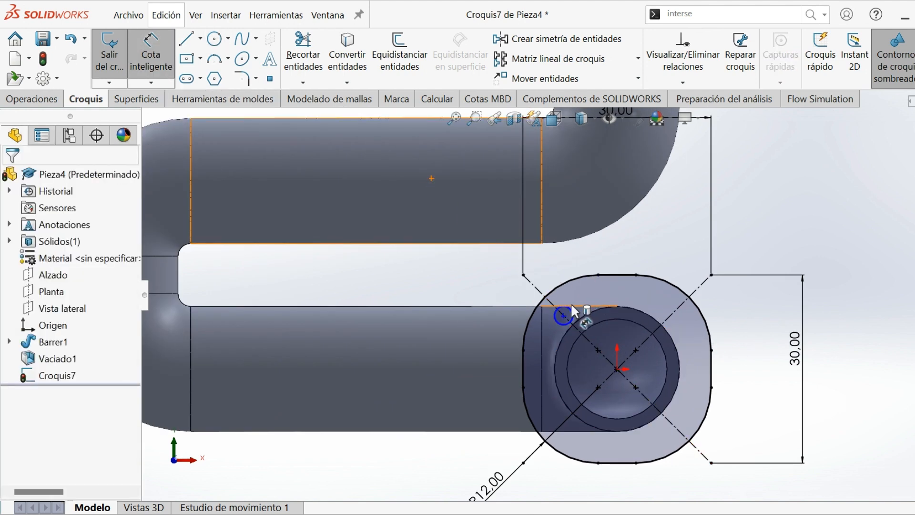
key(Escape)
click(563, 314)
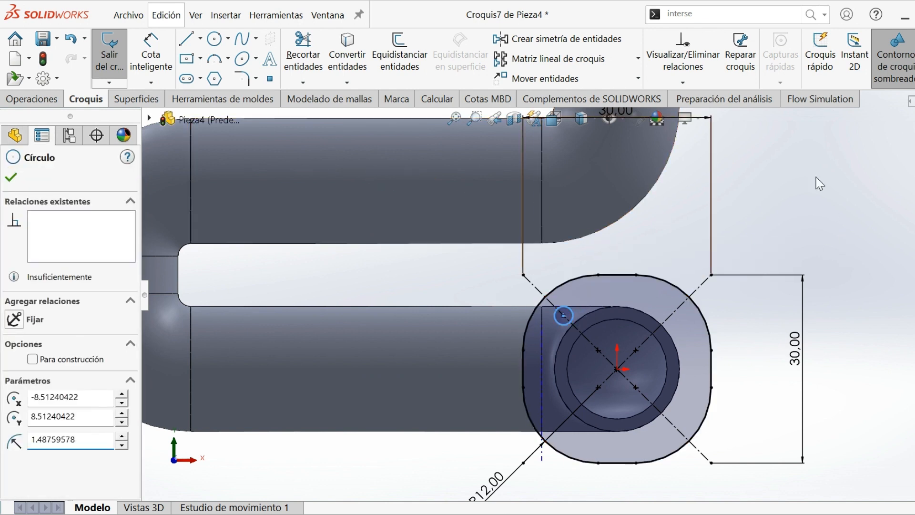
right_drag(816, 178, 814, 159)
click(569, 308)
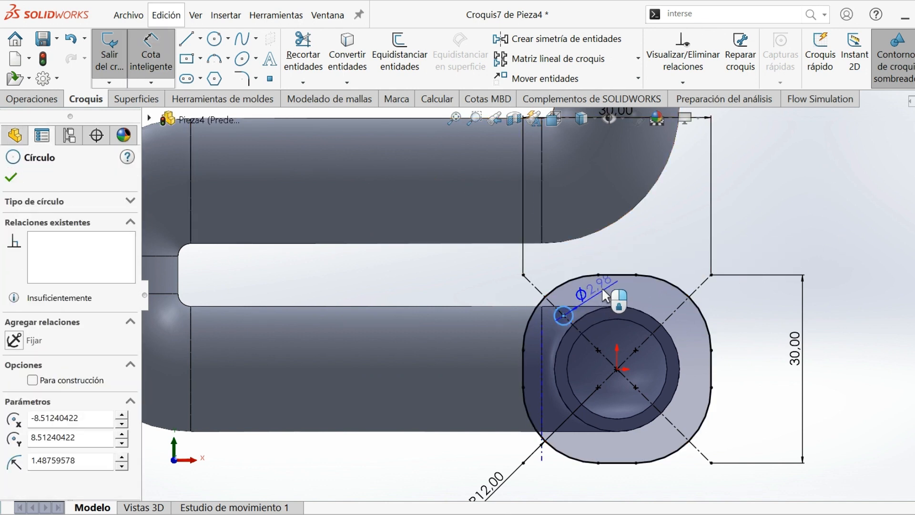
click(602, 294)
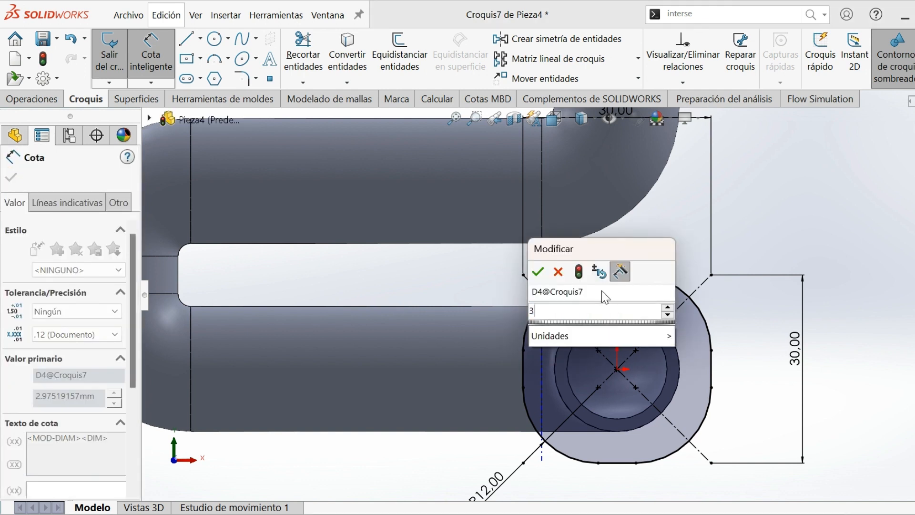
text(3)
key(Return)
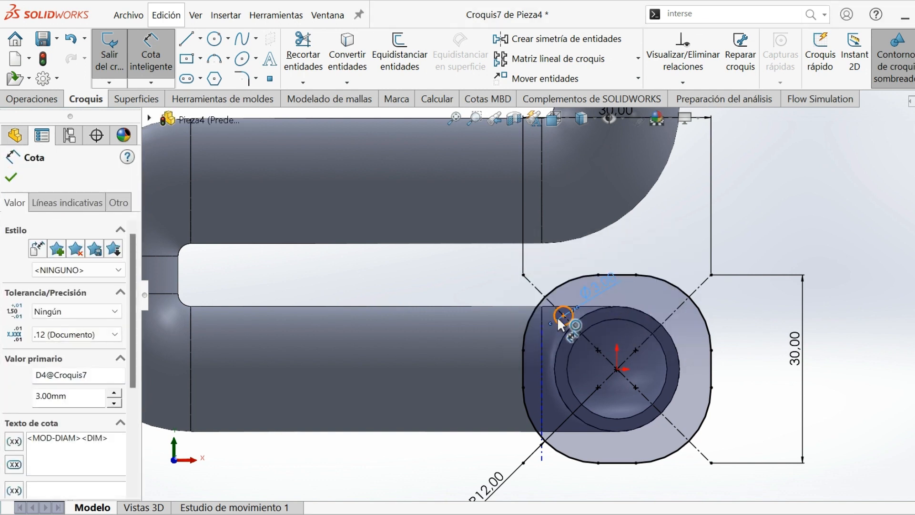
Step: Dimension the horizontal distance from the small circle's centre to the rounded square's left edge at 6.5 mm
click(563, 315)
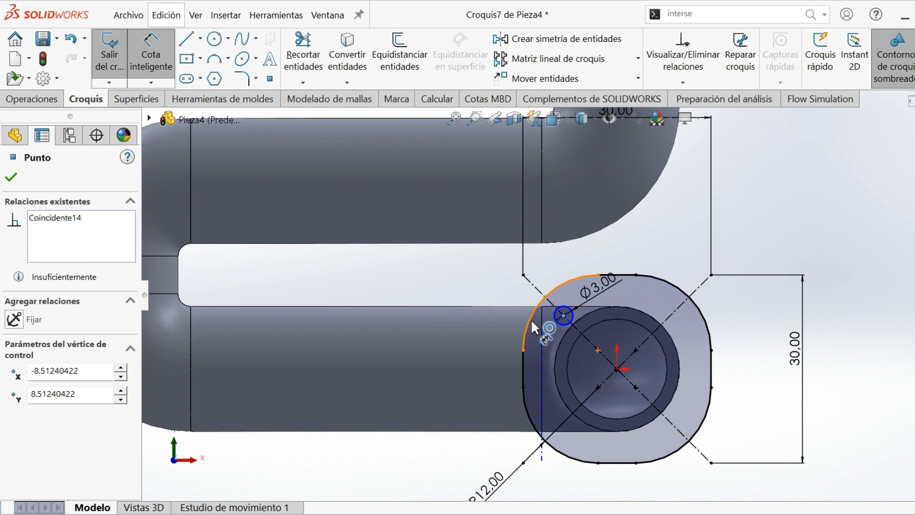
click(524, 361)
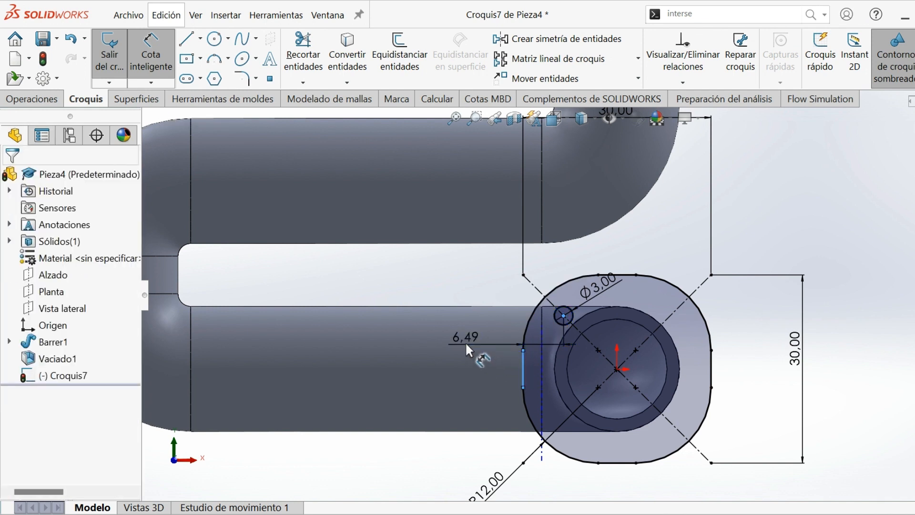
click(465, 342)
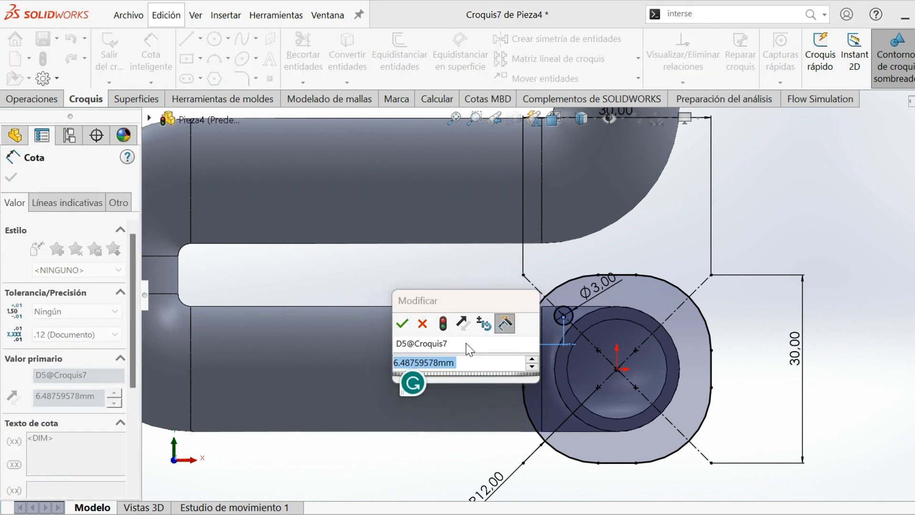
text(6.5)
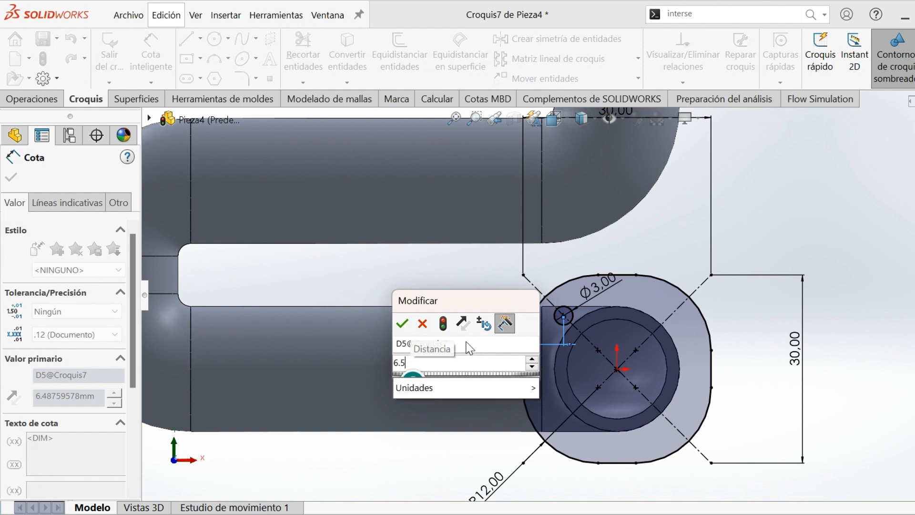
key(Return)
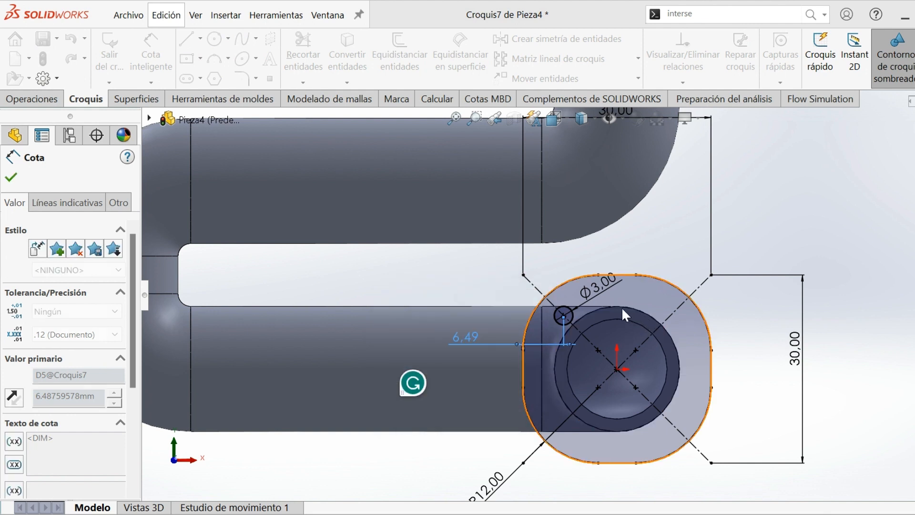
Step: Sketch a vertical construction line about 9 mm long upward from the centre of the rounded square
scroll(579, 324, down, 2)
scroll(579, 325, down, 2)
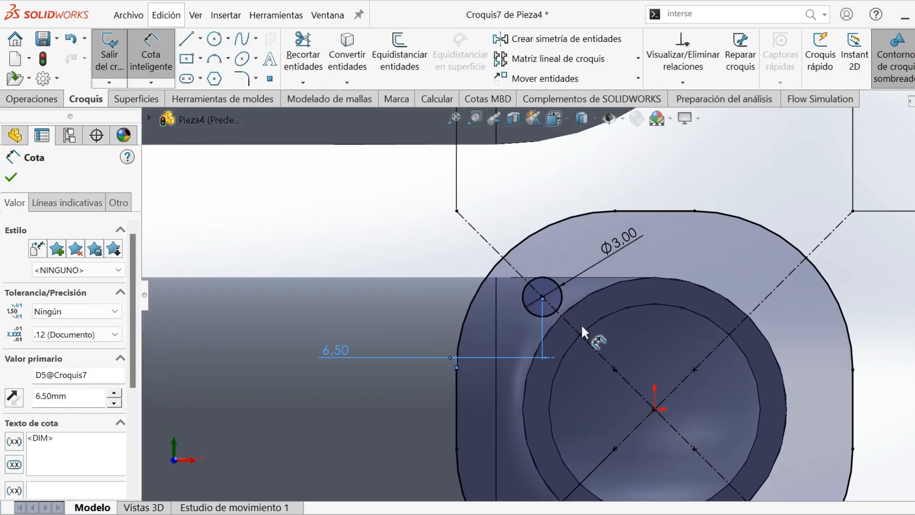
scroll(568, 320, up, 1)
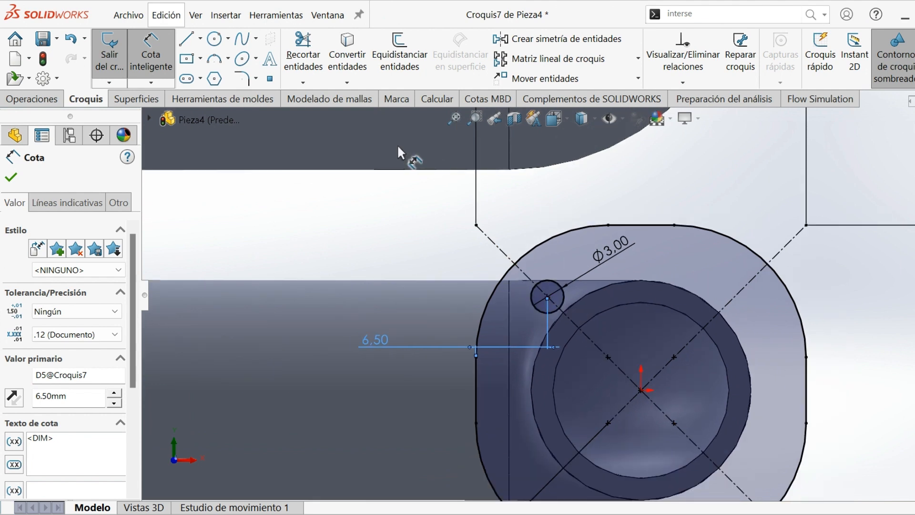
click(200, 39)
click(229, 78)
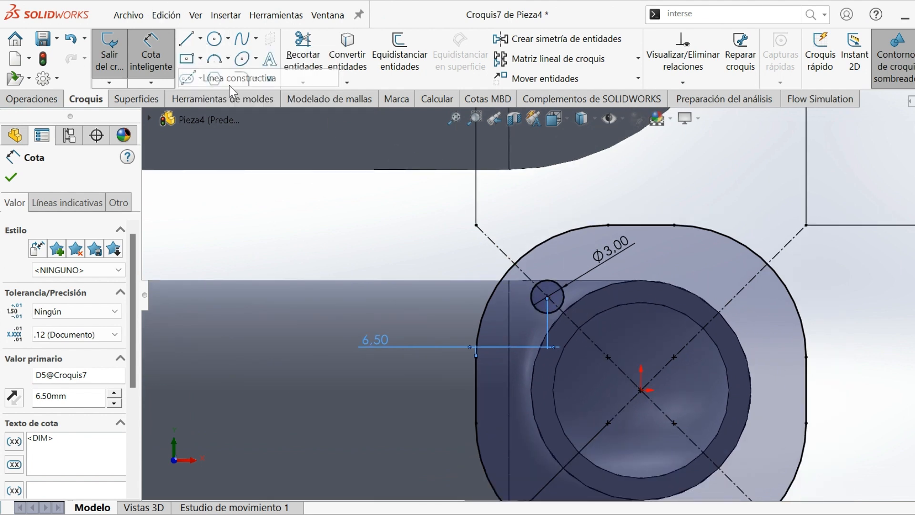
click(641, 389)
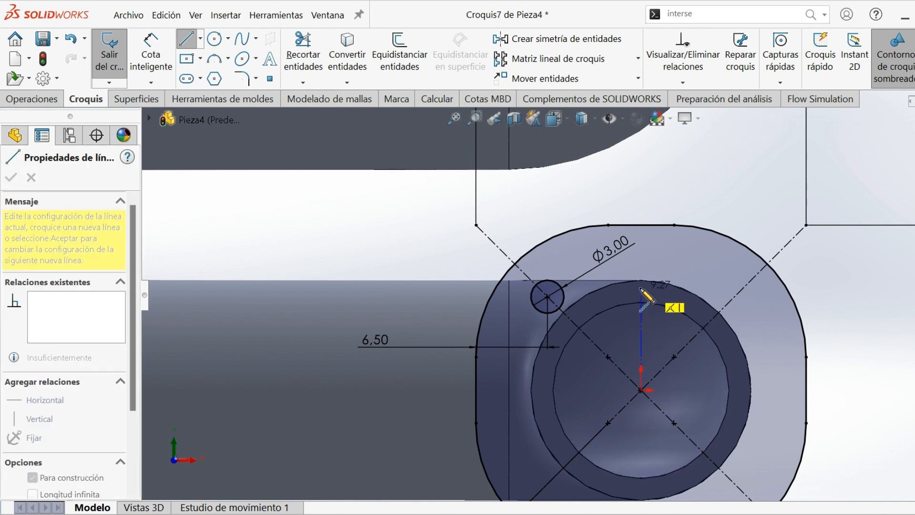
click(641, 288)
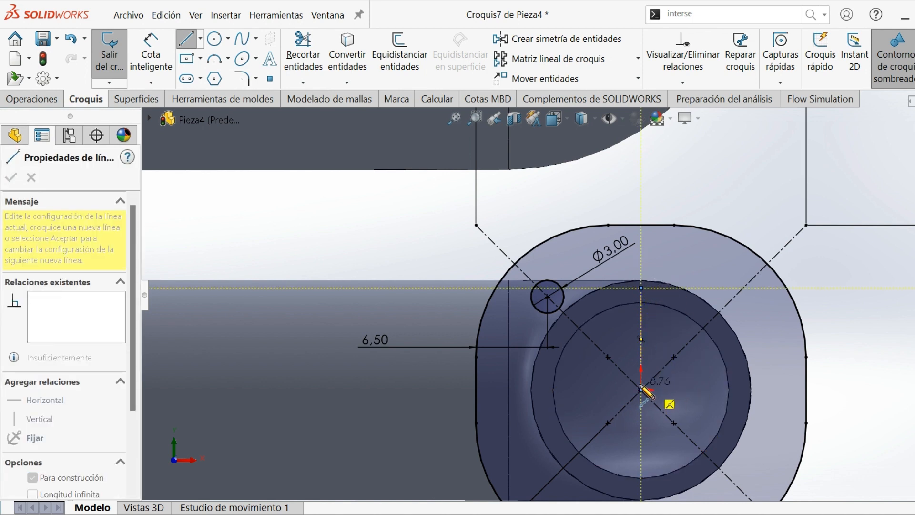
key(Escape)
key(Escape)
Step: Sketch a horizontal construction line from the rounded square's centre toward its right edge, ending just past the tube's outer wall
click(200, 38)
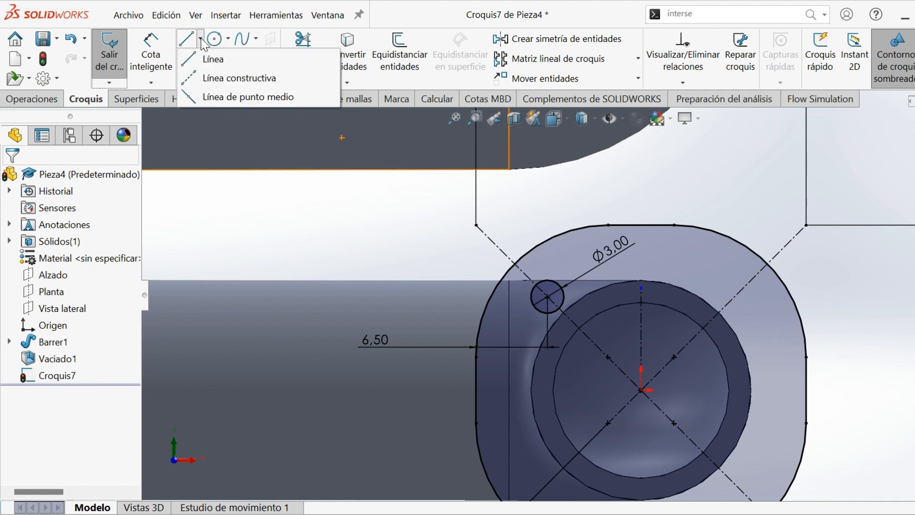
click(202, 78)
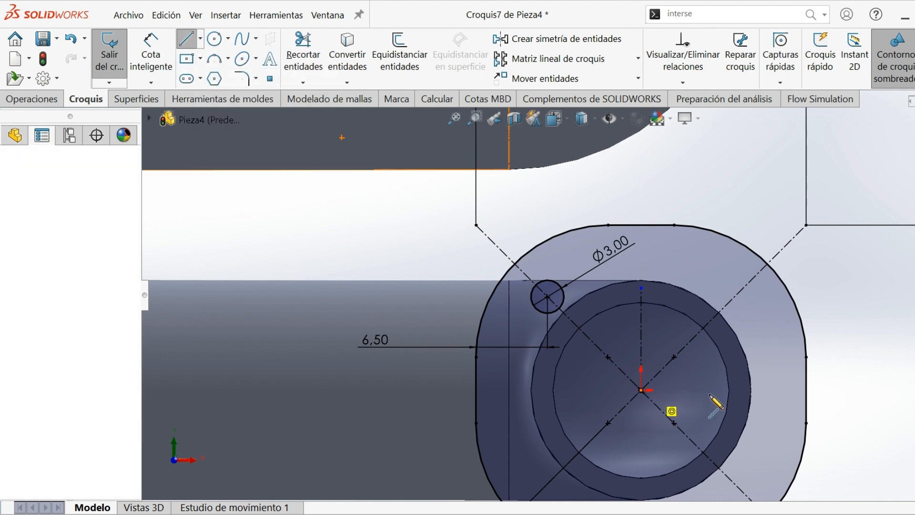
click(641, 390)
click(777, 390)
key(Escape)
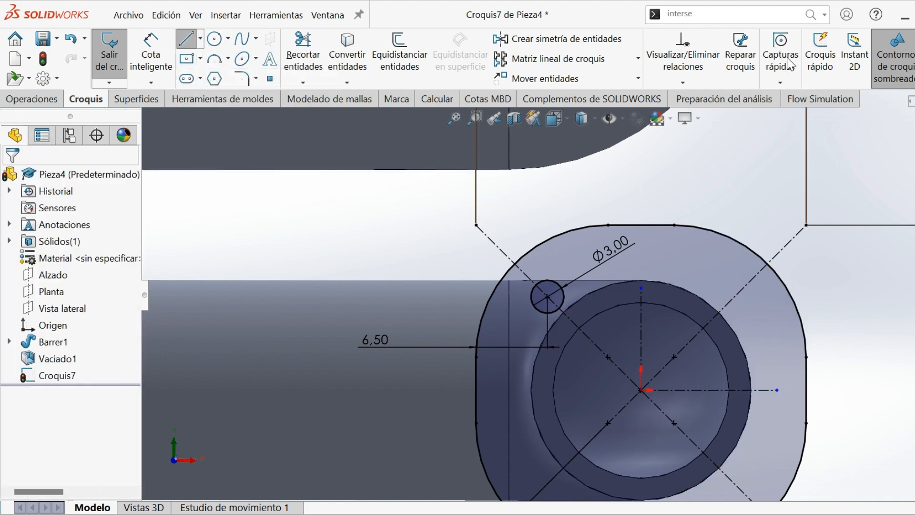
Step: Mirror the 3 mm circle about the vertical construction line
click(595, 38)
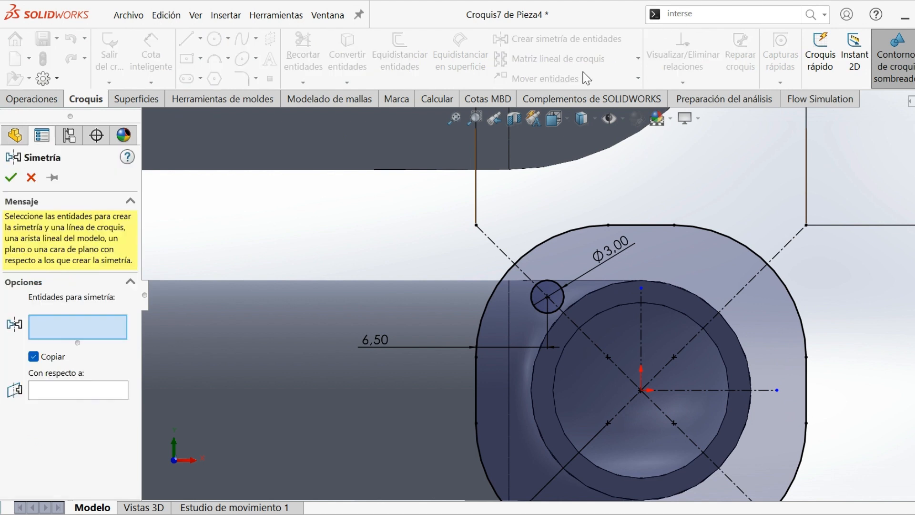
click(559, 283)
click(87, 396)
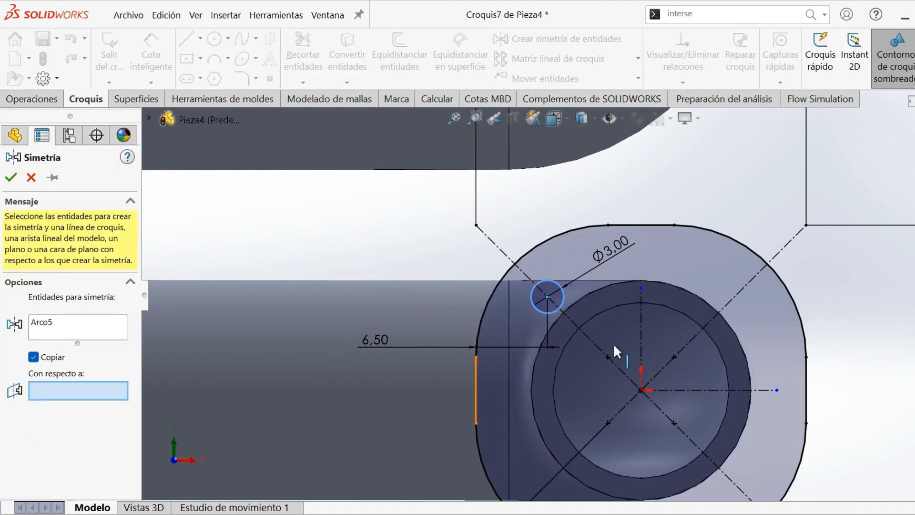
click(641, 320)
key(Return)
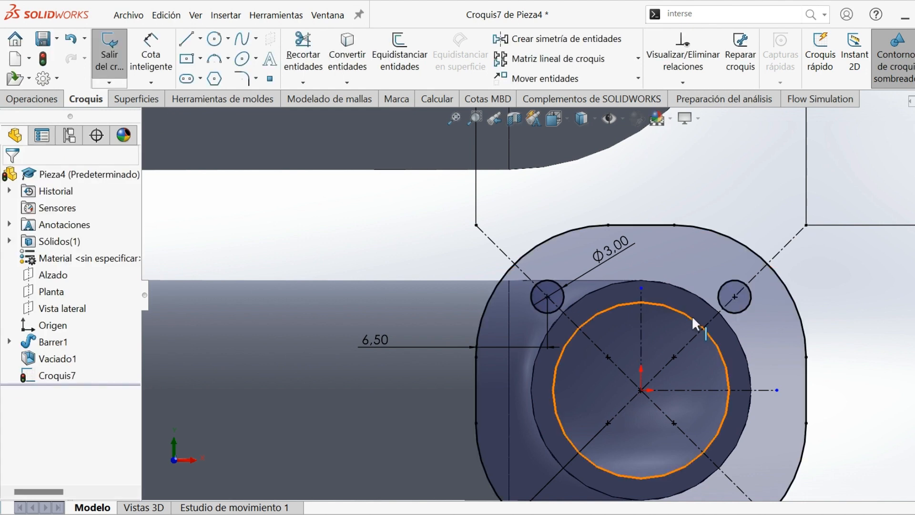
Step: Mirror the two upper 3 mm circles about the horizontal construction line
click(513, 42)
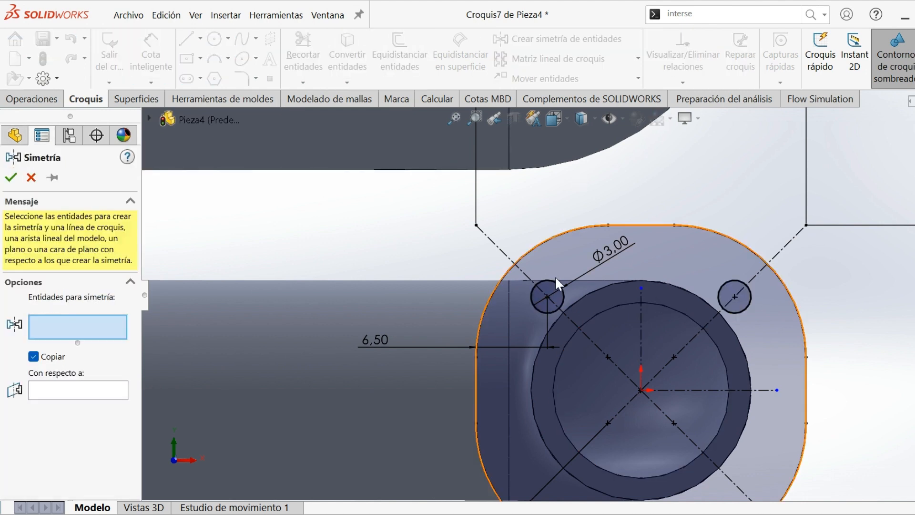
click(553, 280)
click(734, 287)
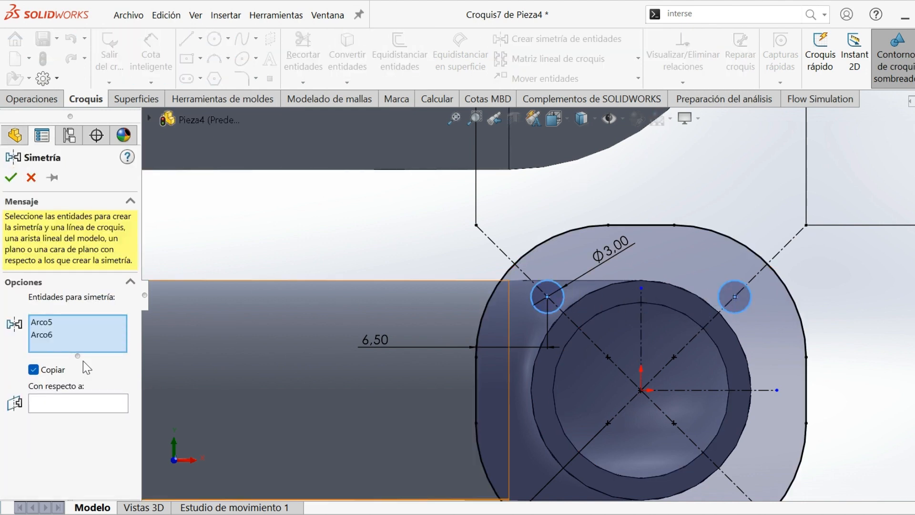
click(76, 400)
click(689, 390)
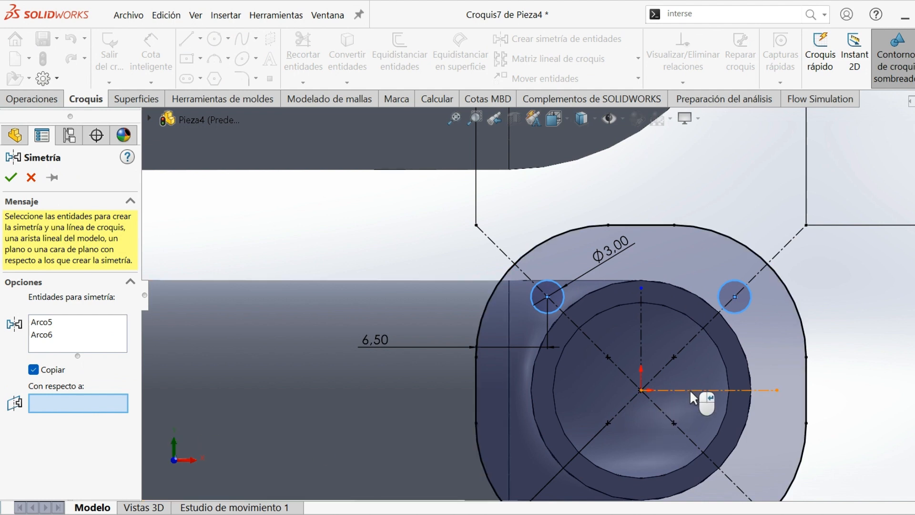
right_click(693, 388)
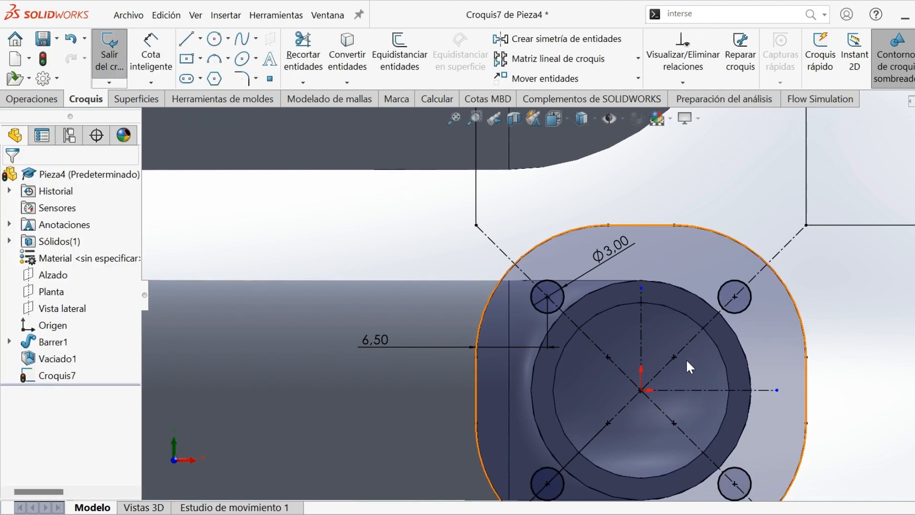
Step: Extrude the rounded square with its four holes 8 mm outward from the tube end, merged with the tube
scroll(686, 362, up, 2)
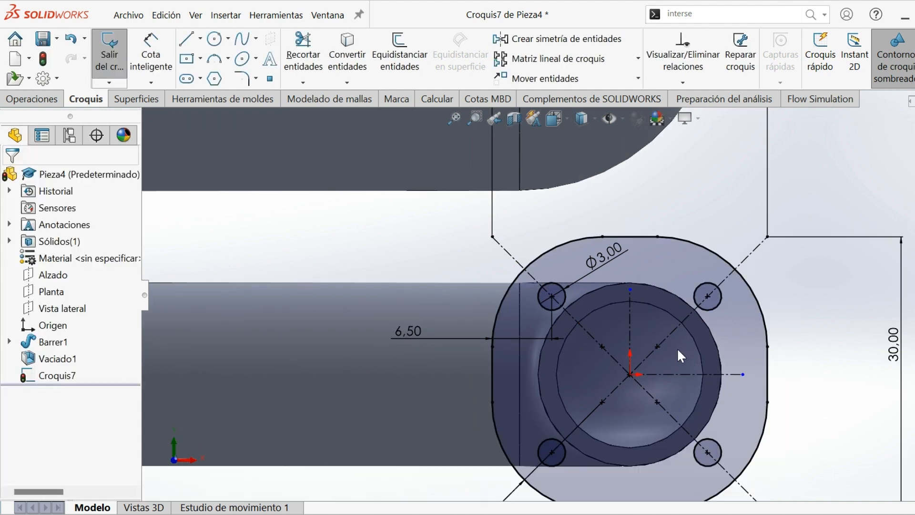
click(46, 104)
click(127, 48)
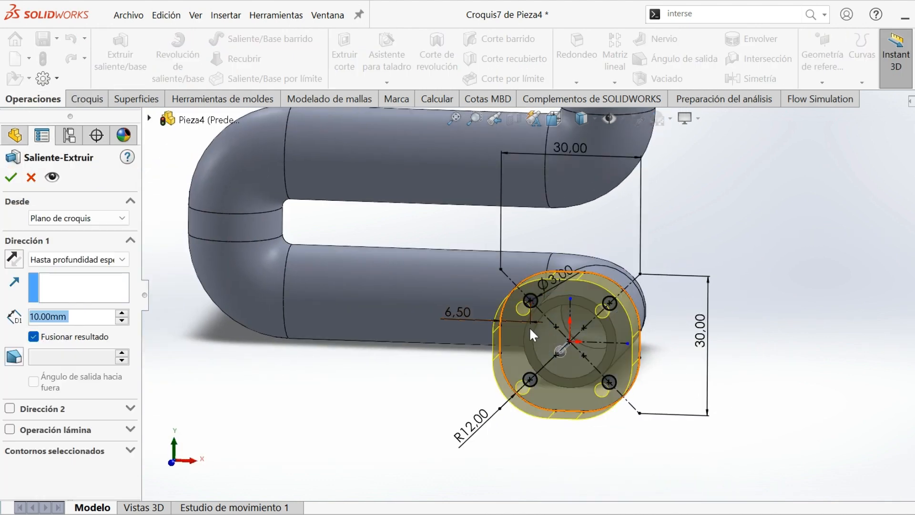
mouse_move(722, 343)
middle_down()
mouse_move(758, 334)
mouse_move(430, 357)
middle_up()
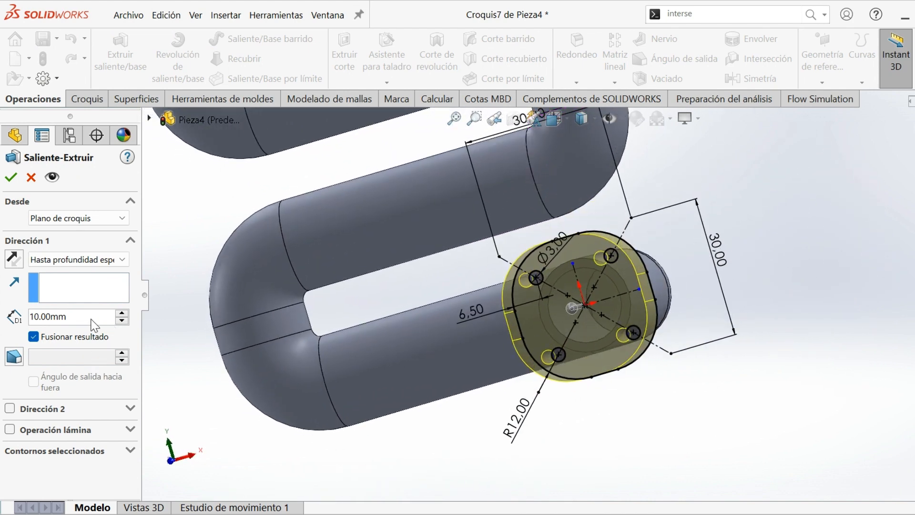
text(8)
key(Return)
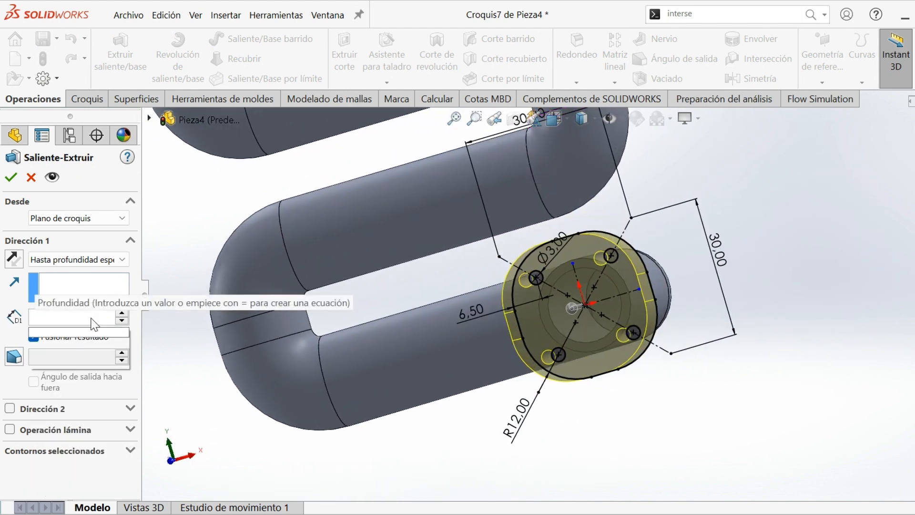
ctrl+middle_drag(759, 310, 668, 336)
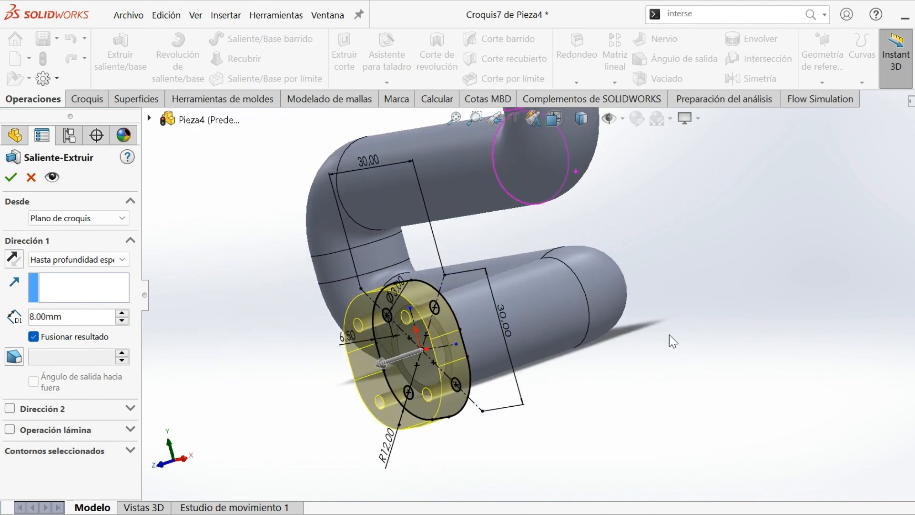
key(Return)
Step: Edit the flange's sketch and add a circle centred on the origin that matches the tube's inner opening
middle_drag(505, 340, 476, 340)
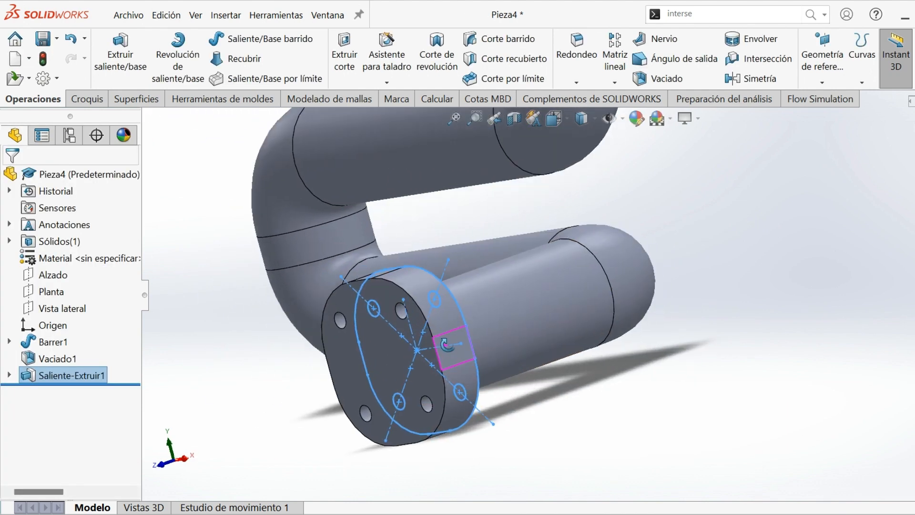
scroll(481, 341, down, 5)
scroll(484, 341, up, 2)
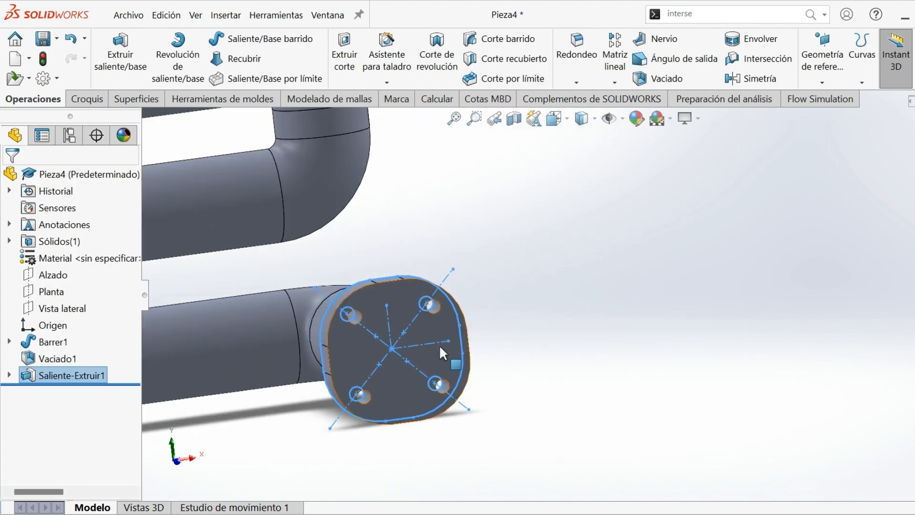
click(11, 375)
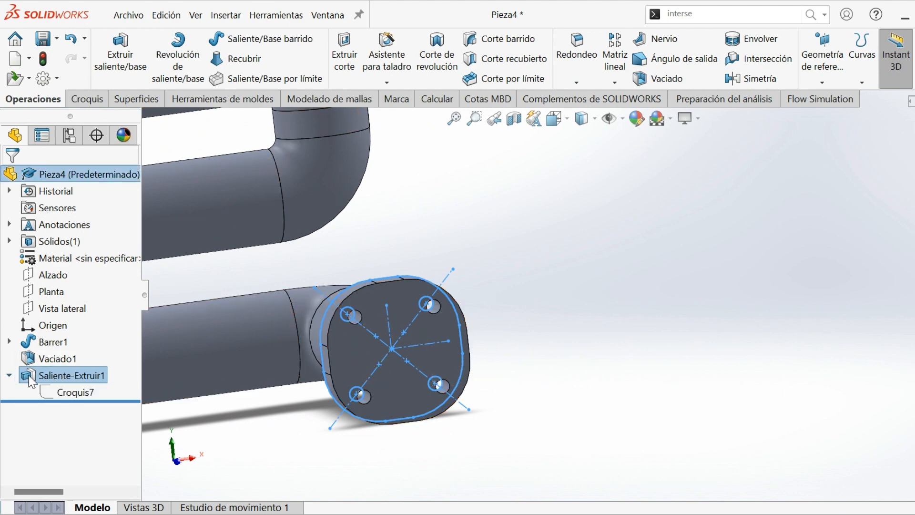
click(66, 392)
click(84, 353)
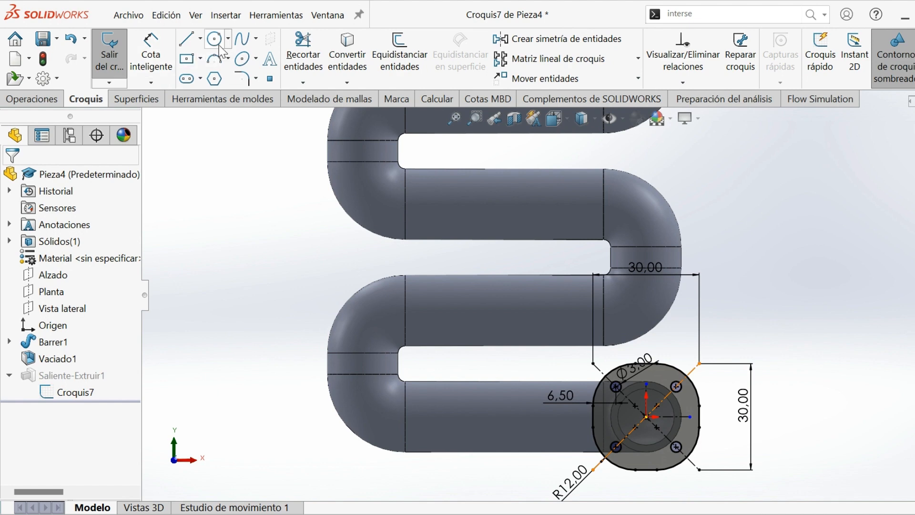
scroll(660, 424, down, 2)
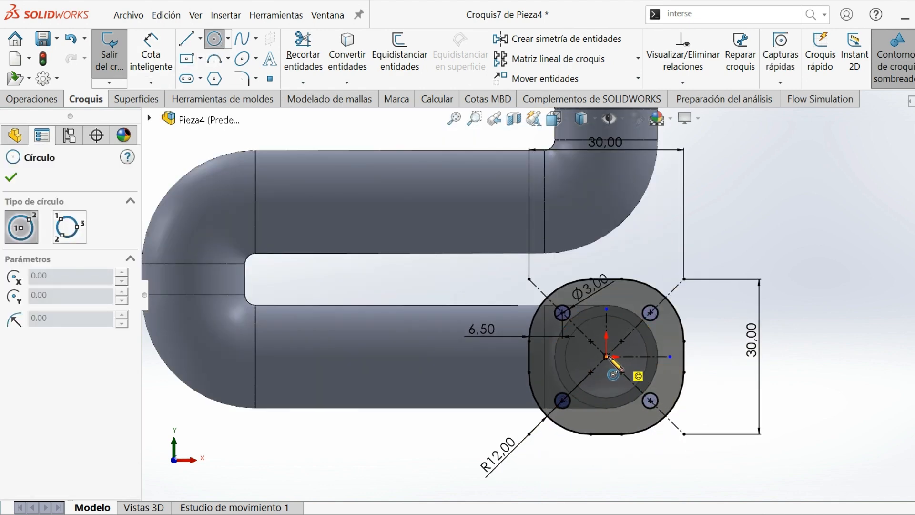
click(607, 356)
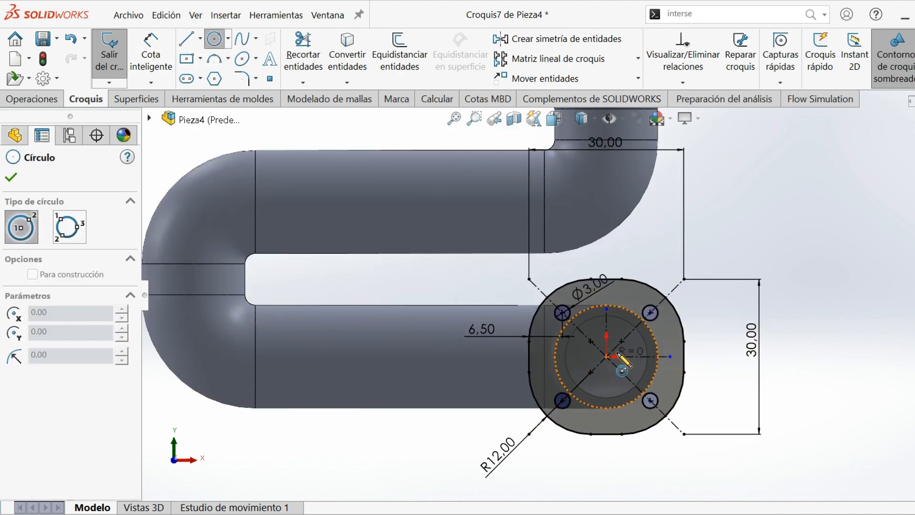
click(646, 344)
key(Escape)
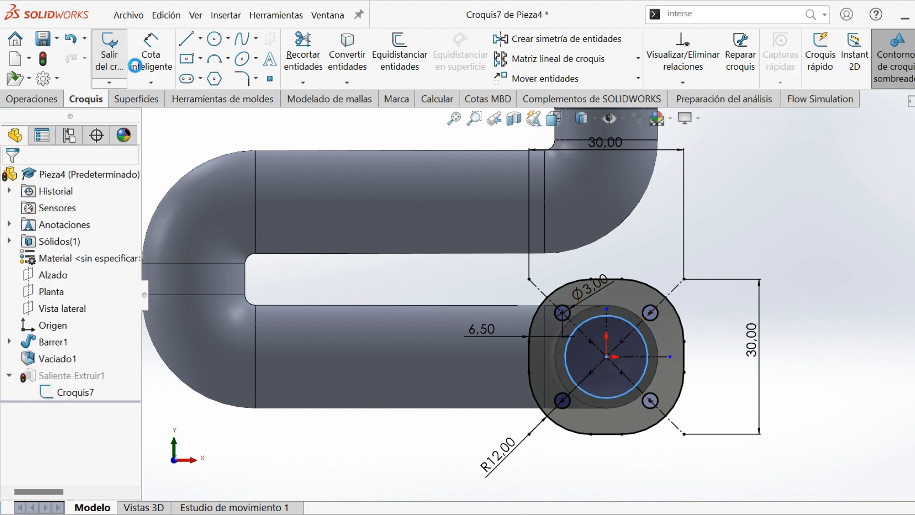
Step: Start a new sketch on the ring-shaped end face at the tube's other, still open end
mouse_move(676, 336)
middle_down()
mouse_move(636, 321)
mouse_move(653, 371)
mouse_move(755, 302)
mouse_move(815, 376)
mouse_move(741, 354)
mouse_move(709, 359)
middle_up()
scroll(576, 324, up, 1)
scroll(668, 342, down, 1)
scroll(710, 359, up, 3)
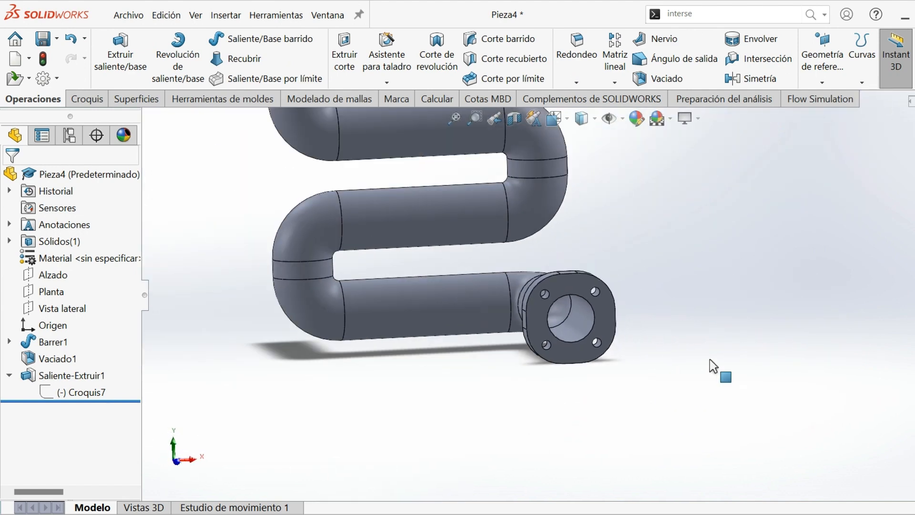
scroll(624, 303, up, 4)
middle_drag(568, 239, 644, 210)
scroll(657, 213, down, 6)
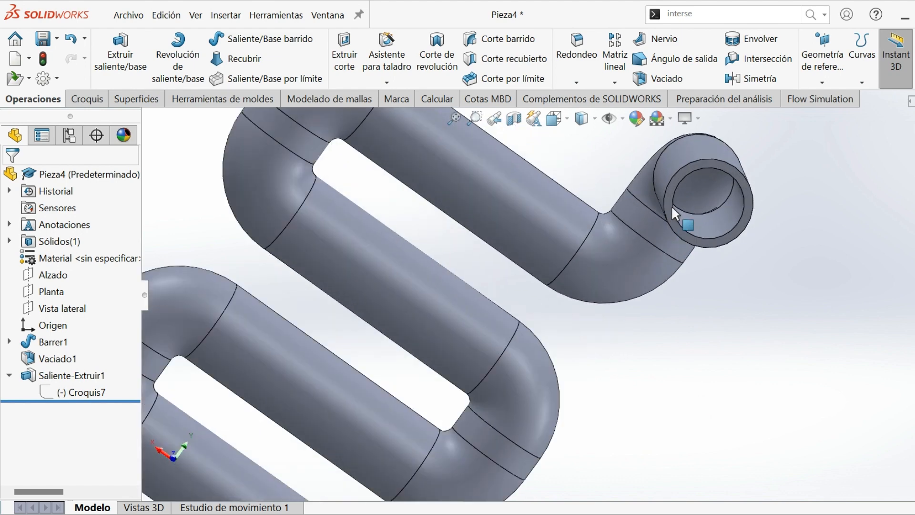
click(668, 196)
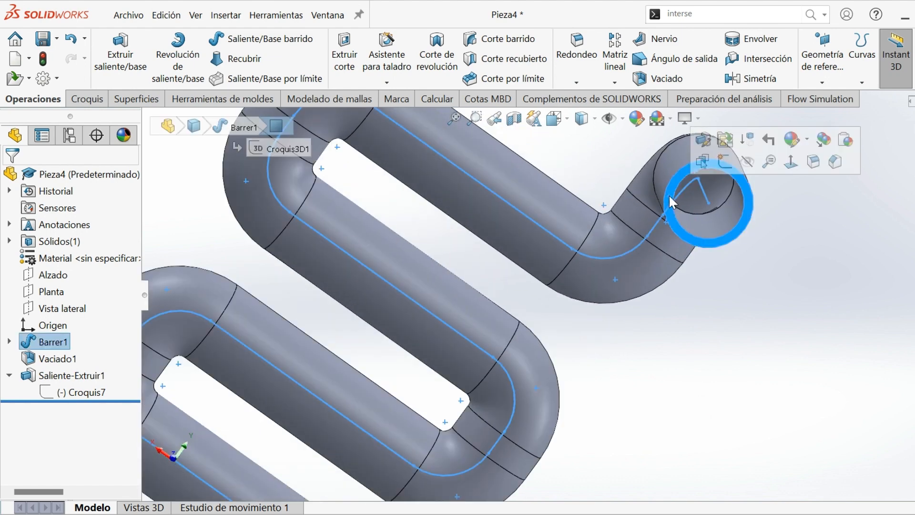
click(728, 160)
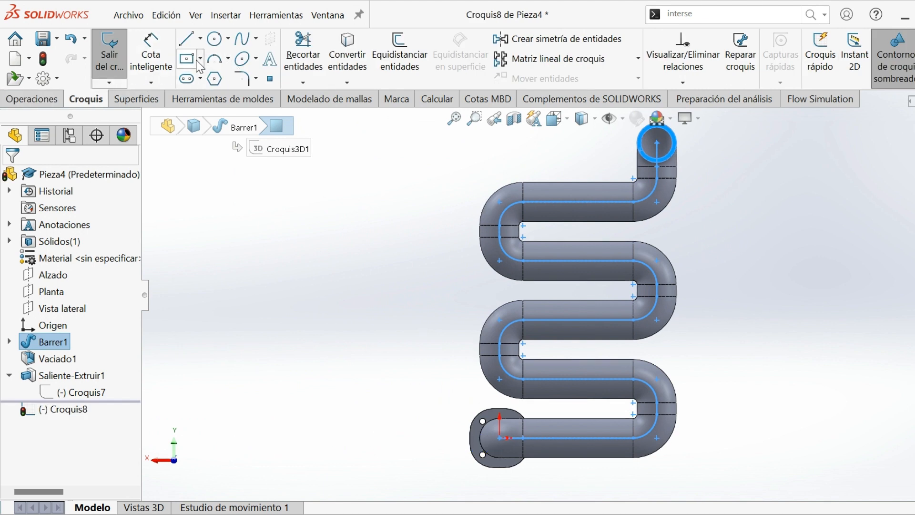
Step: Sketch a centre rectangle around the tube opening, centred on the opening's centre point
scroll(661, 153, up, 2)
scroll(633, 196, down, 4)
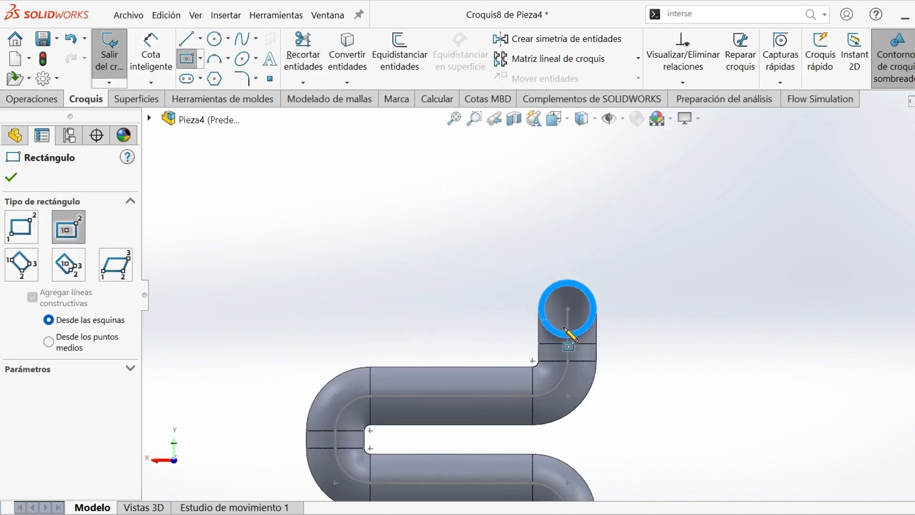
click(567, 309)
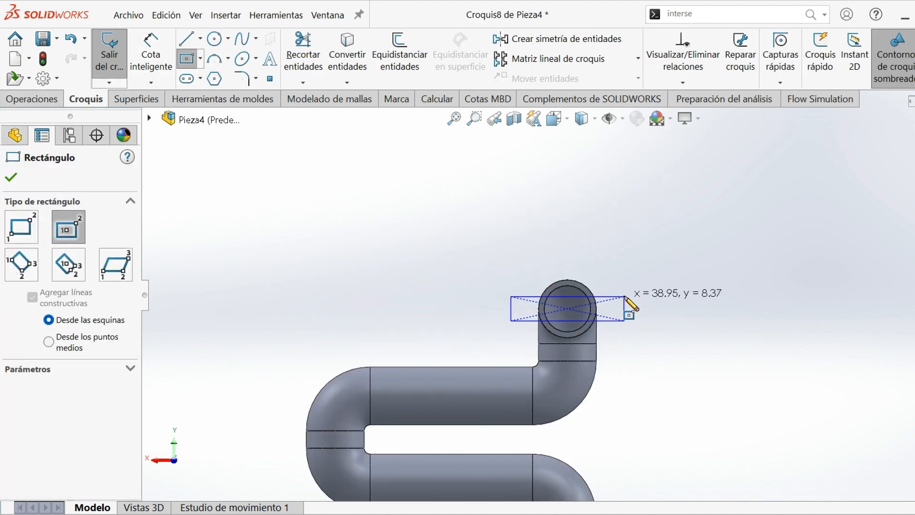
click(629, 267)
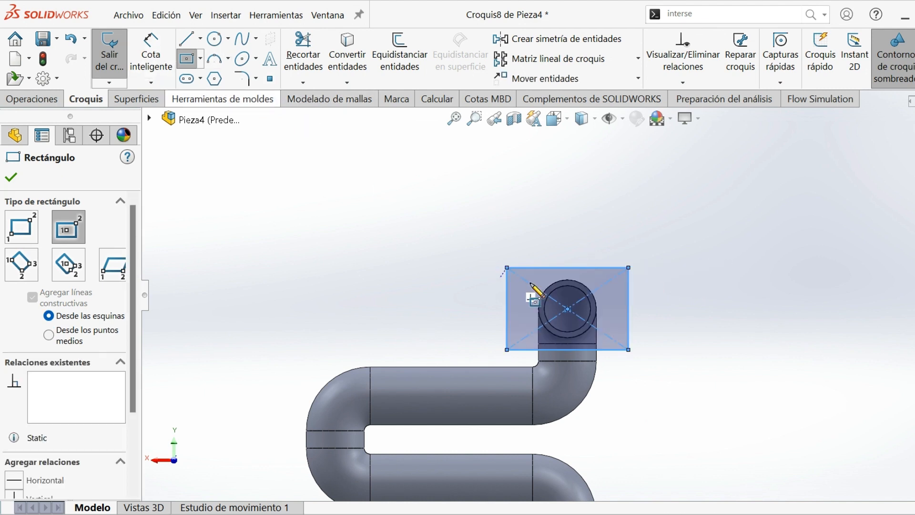
Step: Dimension the rectangle around the tube opening to 30 mm wide and 30 mm high
click(151, 53)
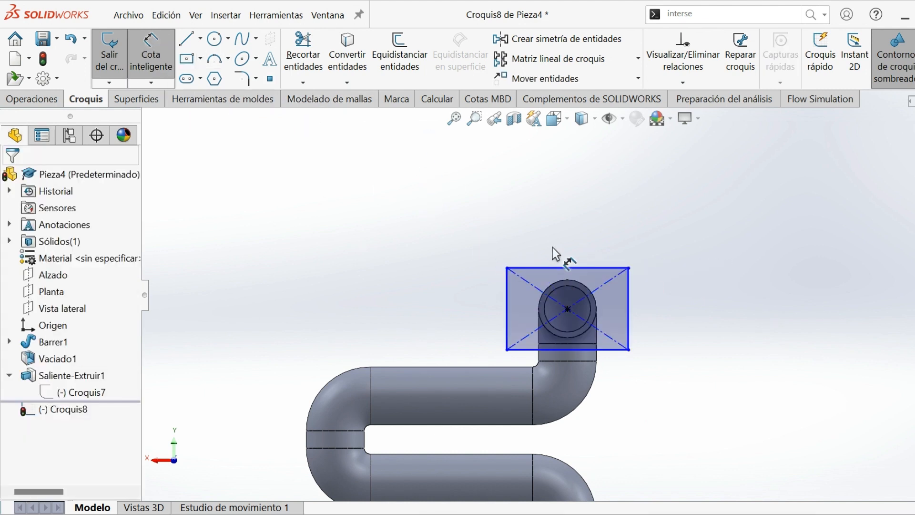
click(555, 269)
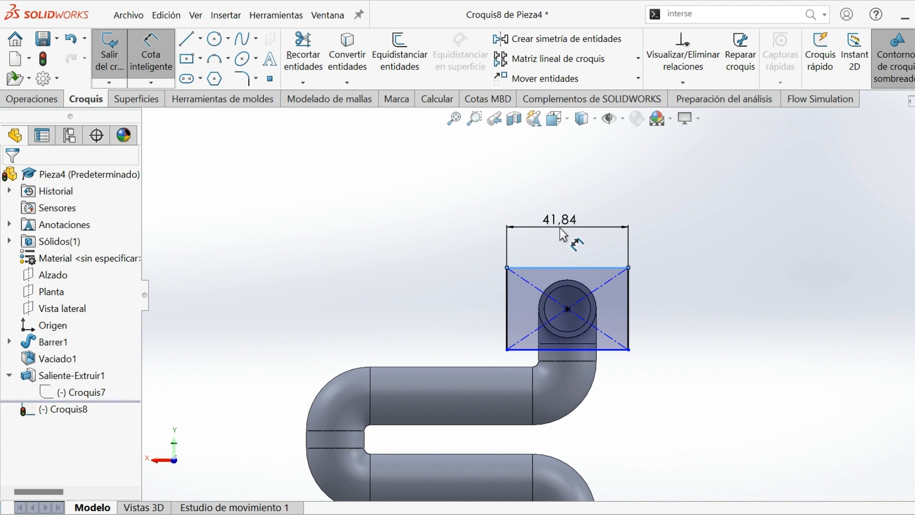
click(560, 229)
text(30)
key(Return)
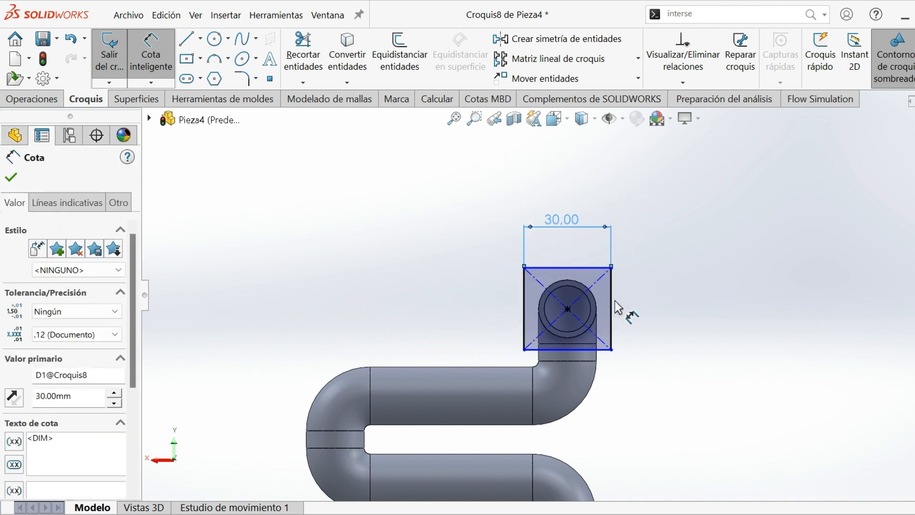
click(611, 304)
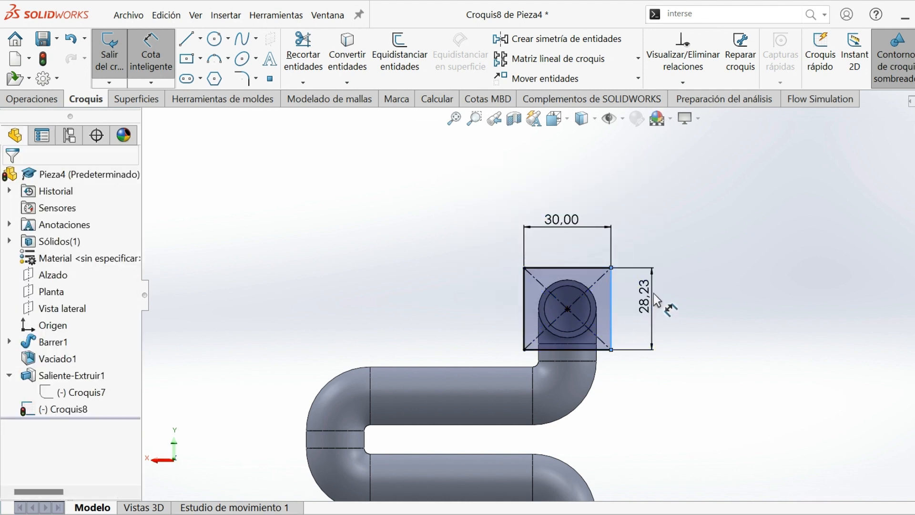
click(657, 299)
text(30)
key(Return)
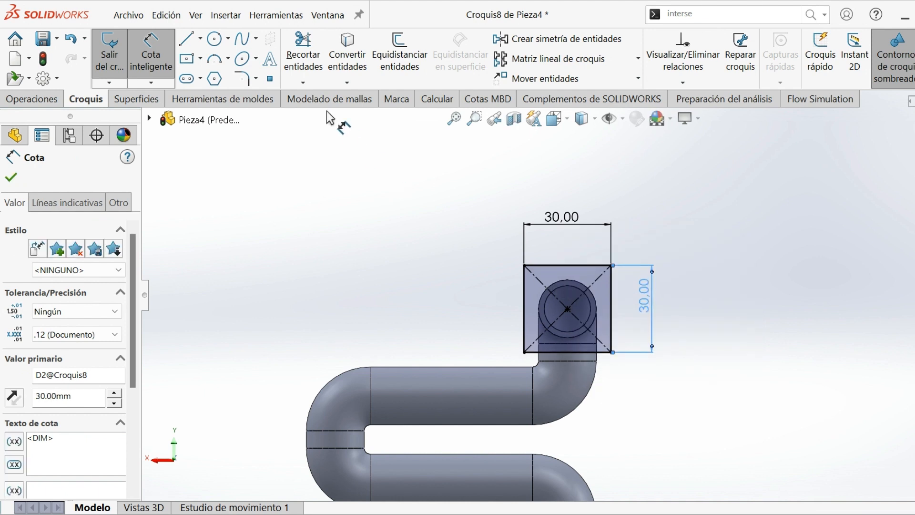
Step: Sketch a circle centred on the rectangle's centre point that matches the tube's inner opening
click(214, 40)
click(568, 309)
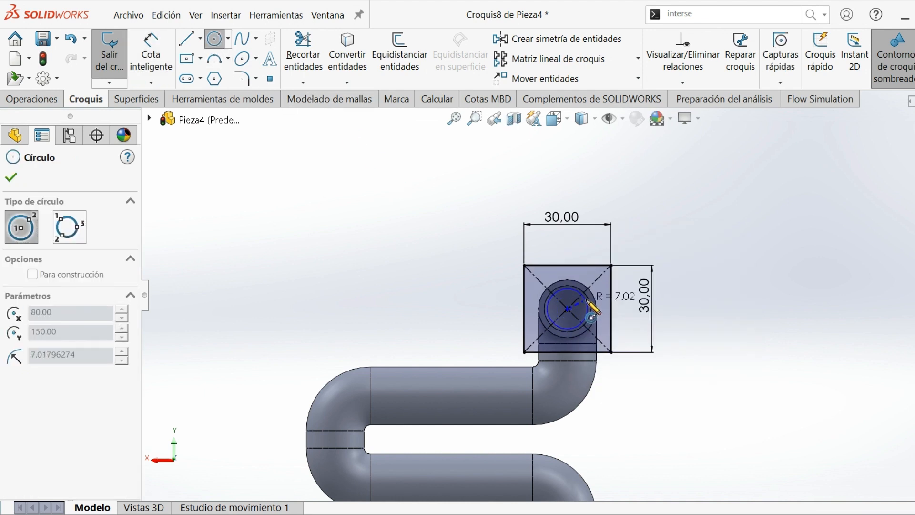
click(589, 303)
Step: Round all four corners of the square with 12 mm sketch fillets
click(243, 80)
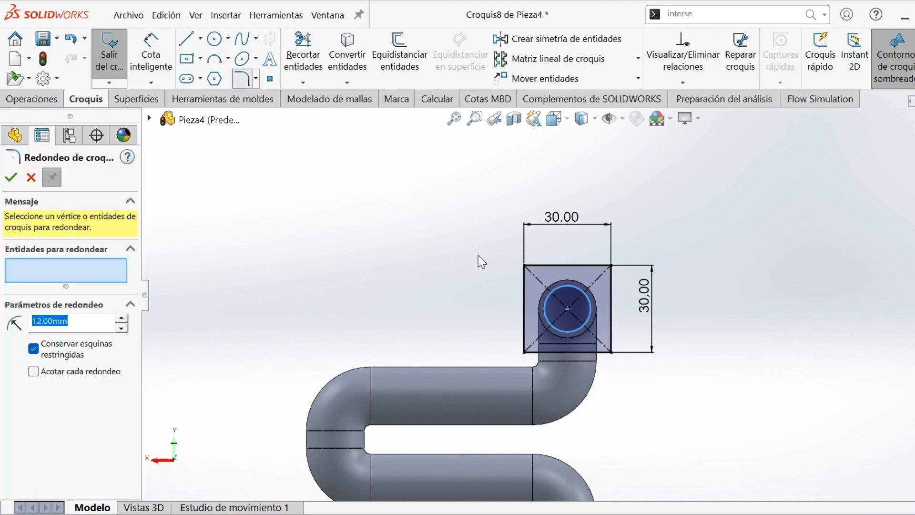
click(524, 265)
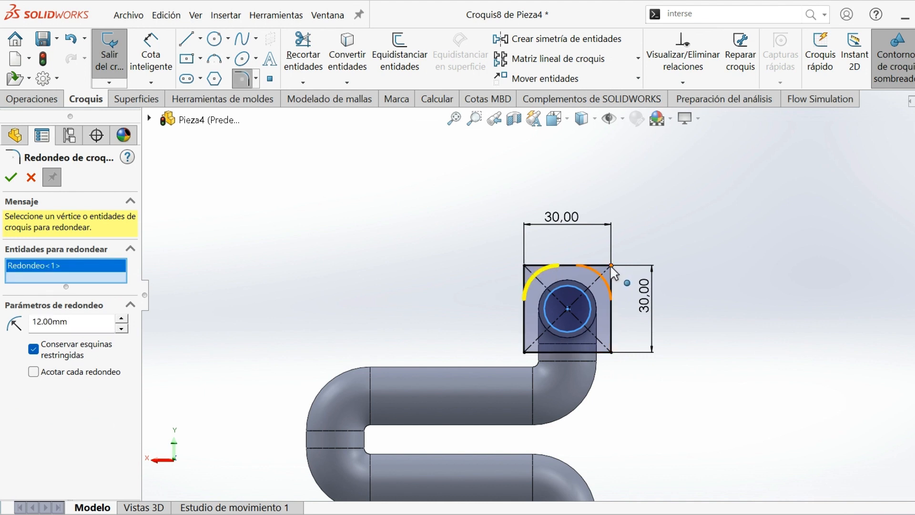
click(611, 266)
click(611, 352)
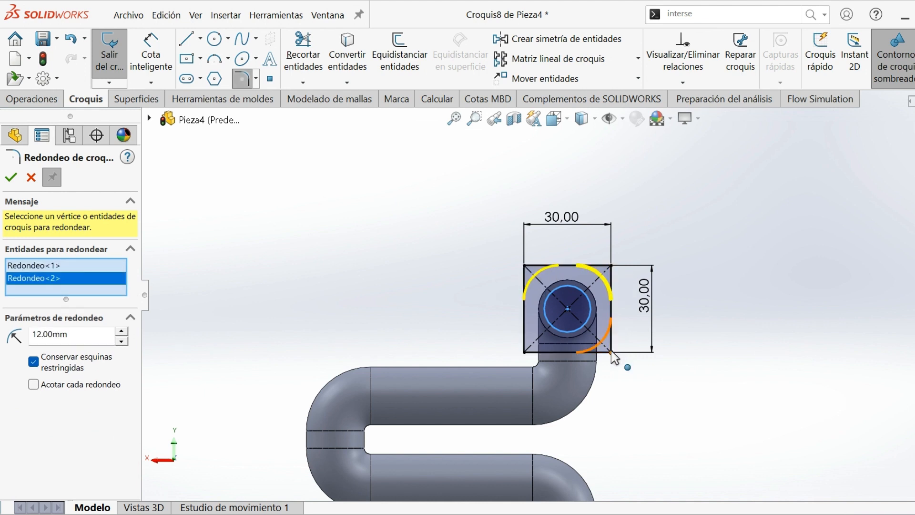
click(524, 352)
key(Return)
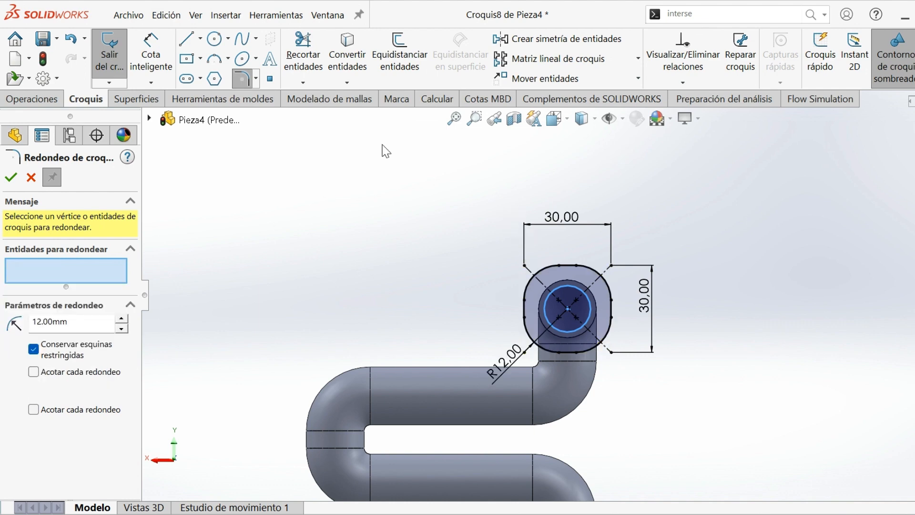
Step: Sketch a small hole circle on the square's diagonal near its upper-left corner and set its diameter to 3 mm
click(215, 39)
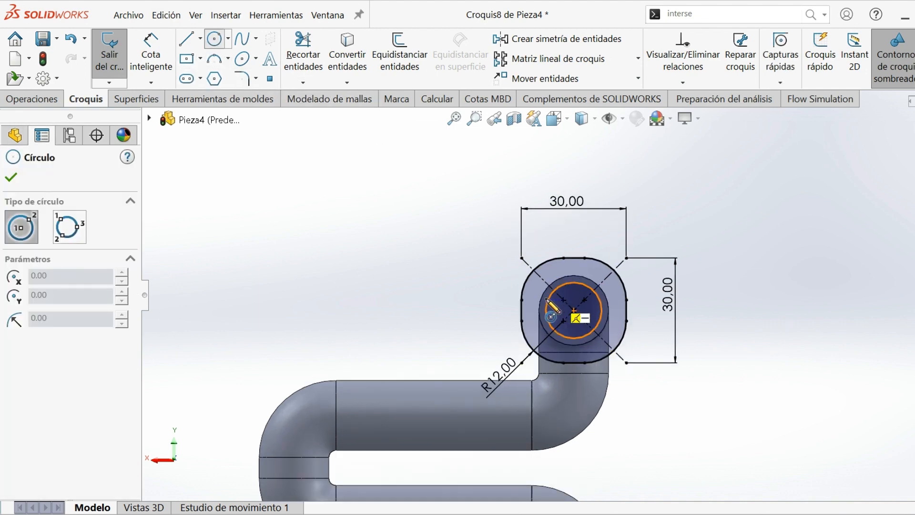
scroll(567, 286, down, 5)
click(538, 282)
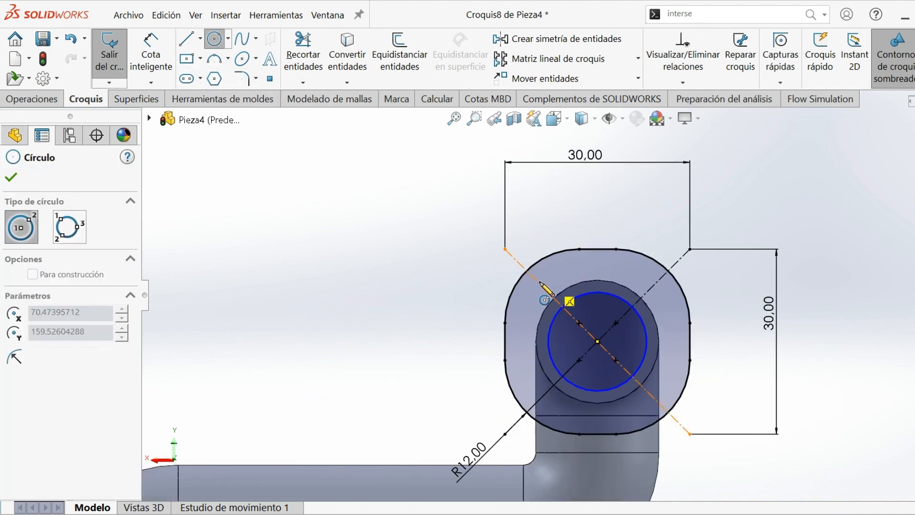
click(546, 275)
click(165, 52)
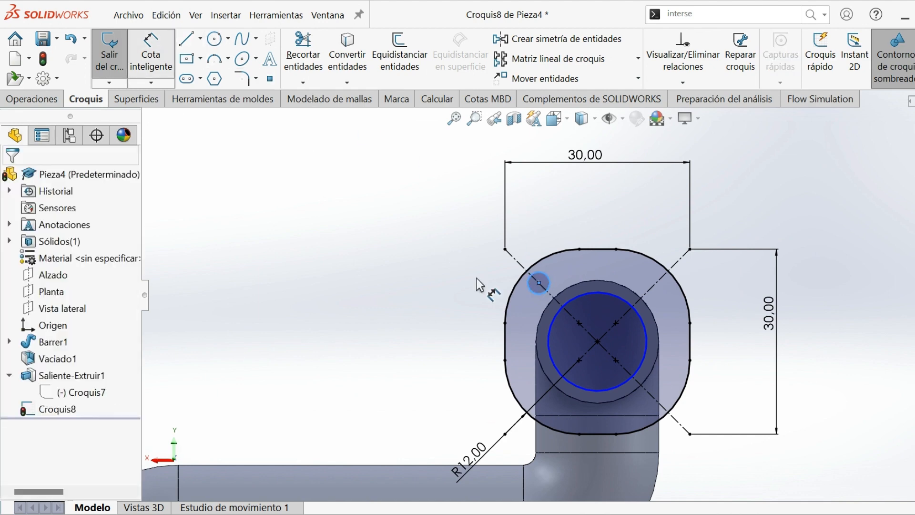
click(549, 286)
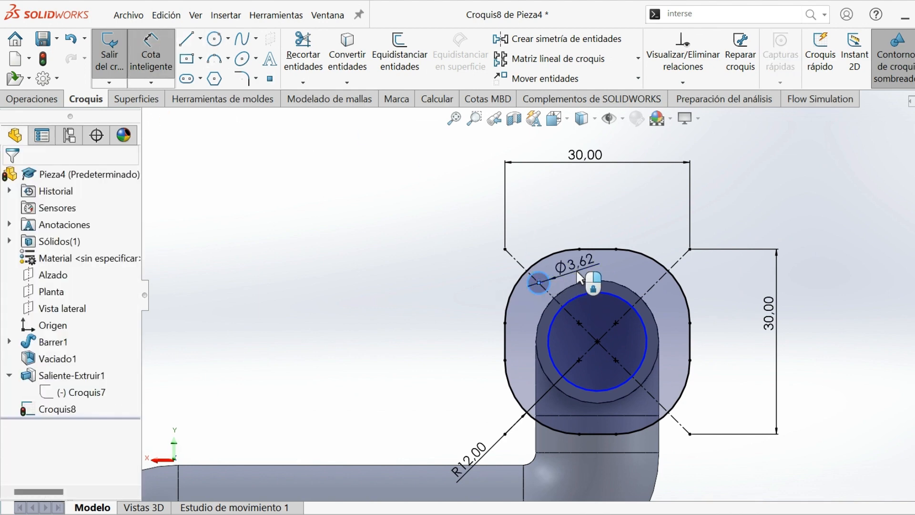
click(579, 274)
text(3.00mm)
key(Return)
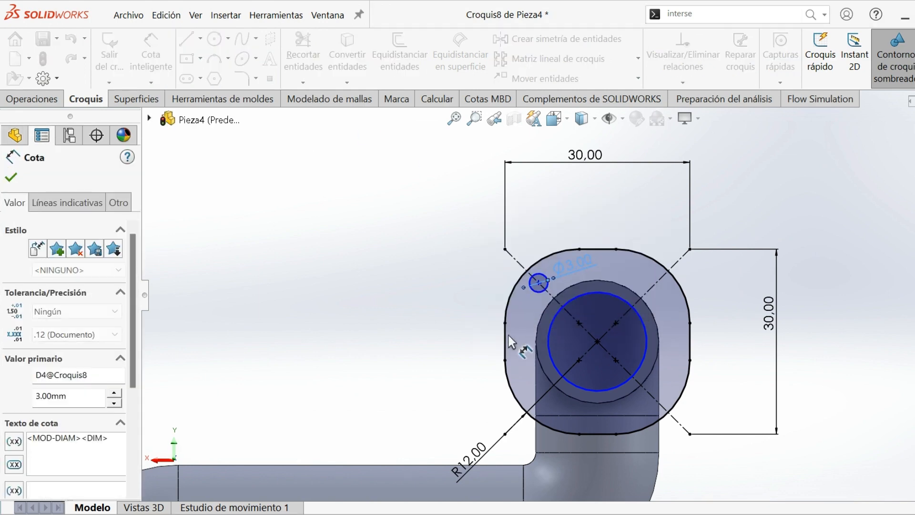
Step: Dimension the small hole's centre 6.5 mm from the square's left vertical edge
click(505, 339)
click(539, 282)
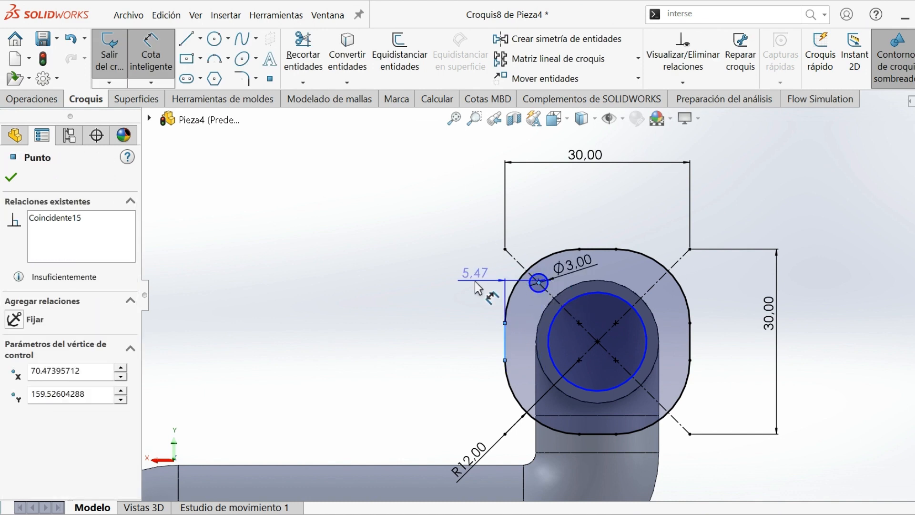
click(473, 282)
text(6.)
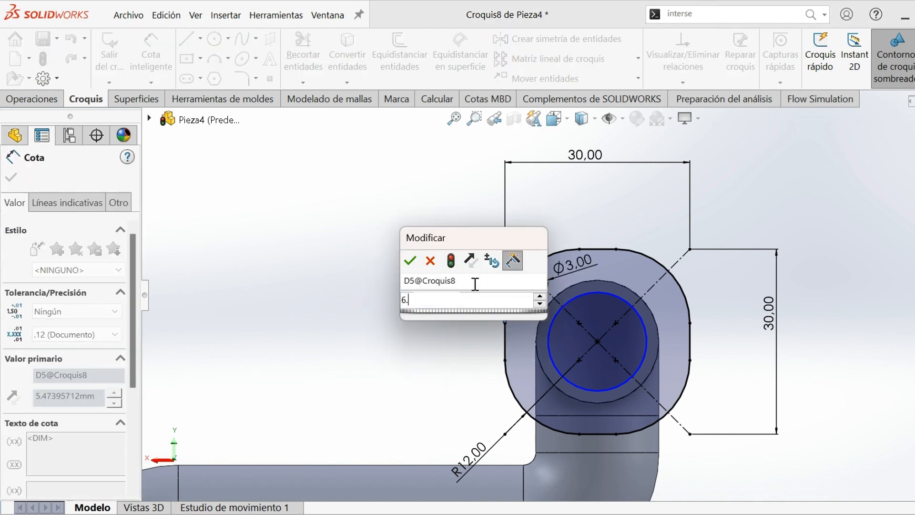
text(5)
key(Return)
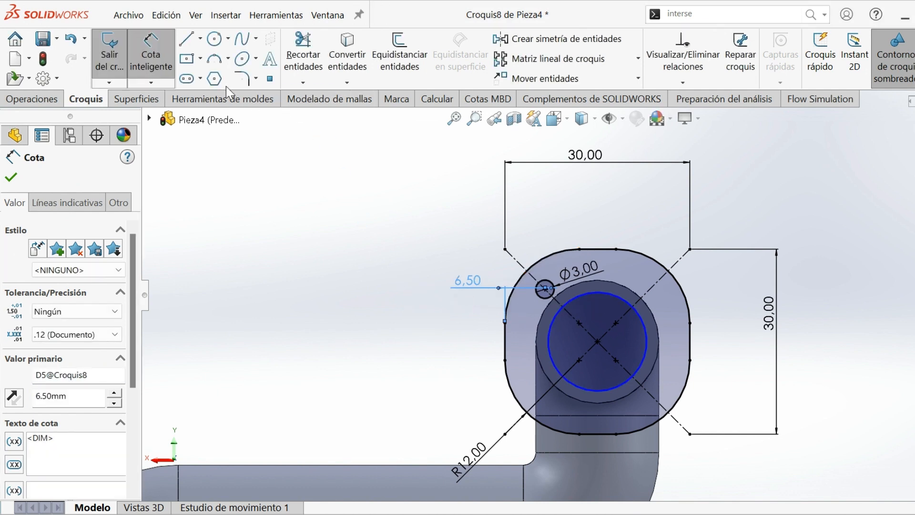
Step: Draw a vertical and a horizontal construction line from the square's centre point, extending upward and to the right
click(201, 39)
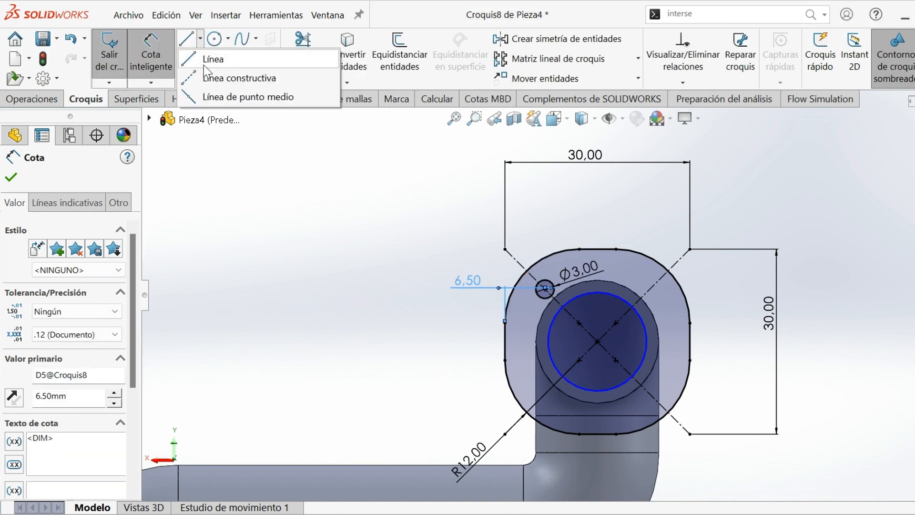
click(225, 75)
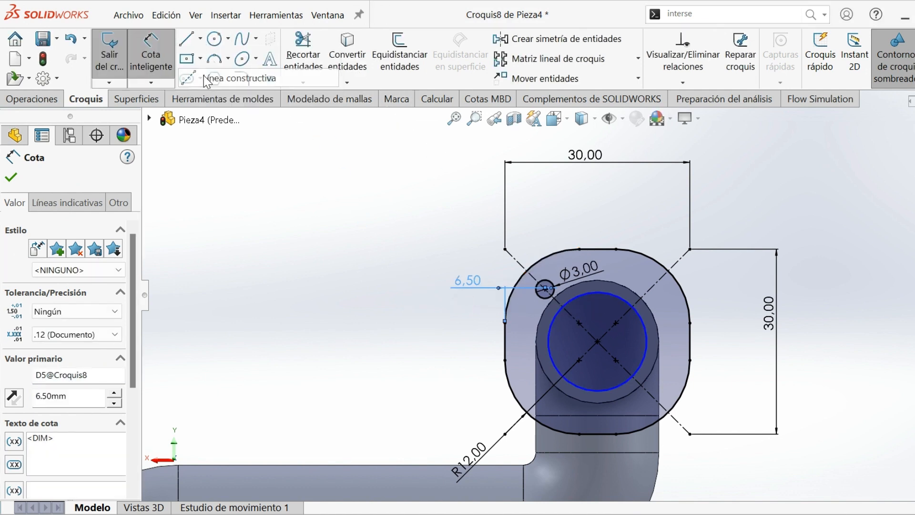
click(597, 341)
click(598, 231)
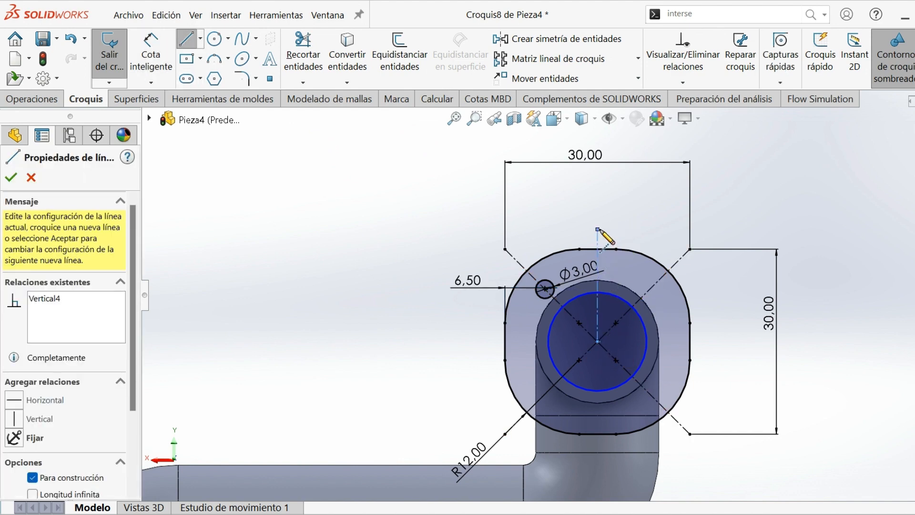
key(Escape)
key(Return)
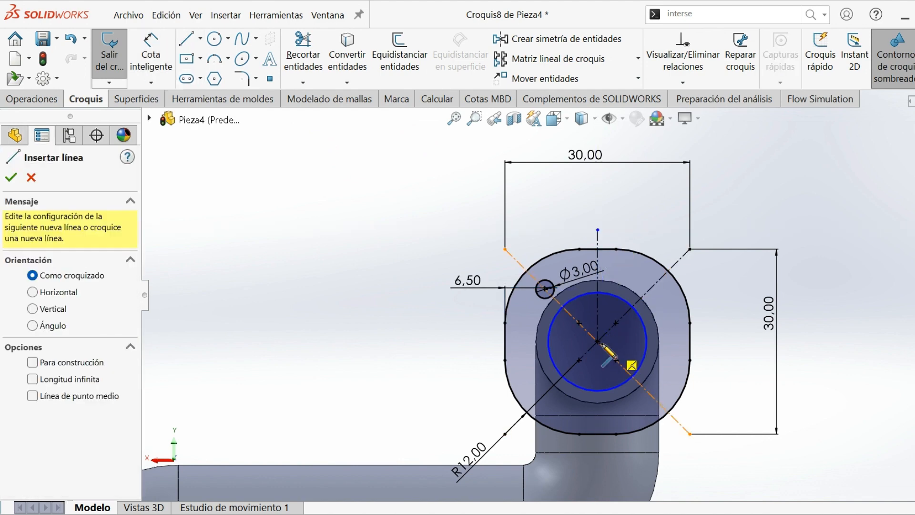
click(598, 341)
click(676, 341)
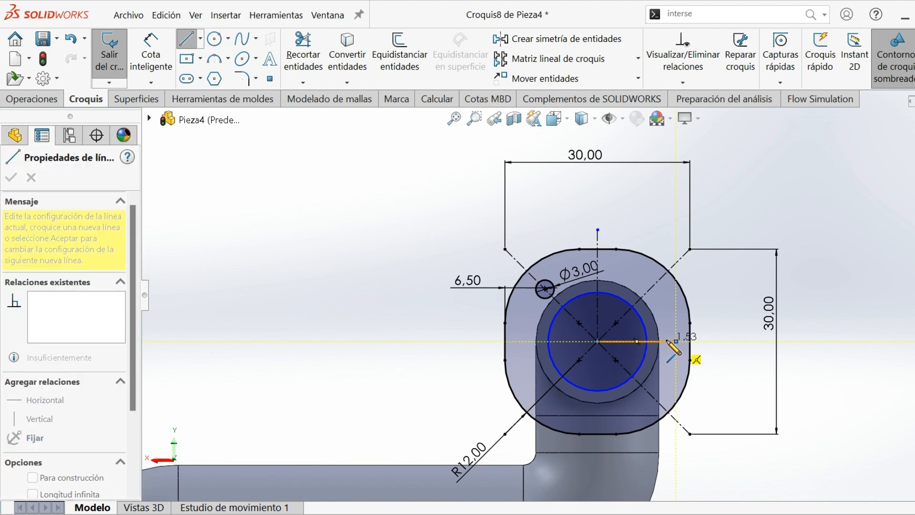
right_click(673, 339)
click(705, 351)
key(Escape)
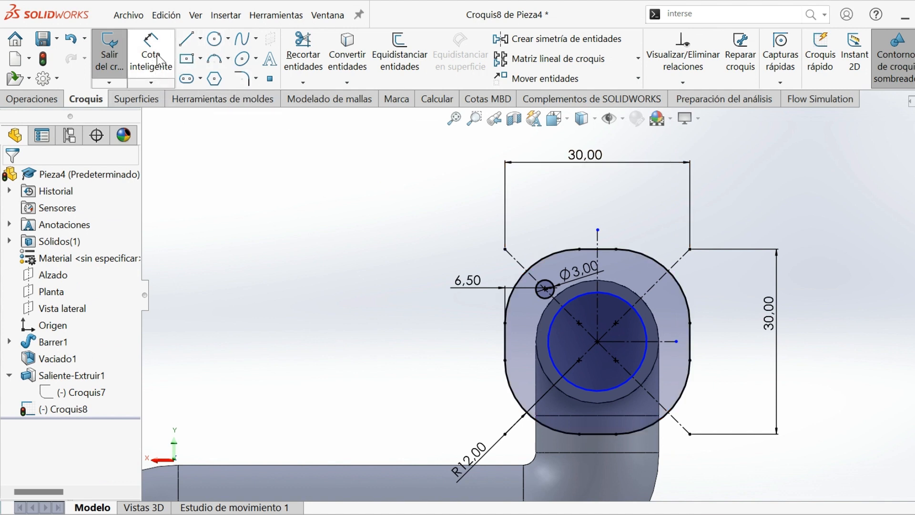
Step: Mirror the 3 mm hole circle about the vertical construction line, keeping the original
click(553, 39)
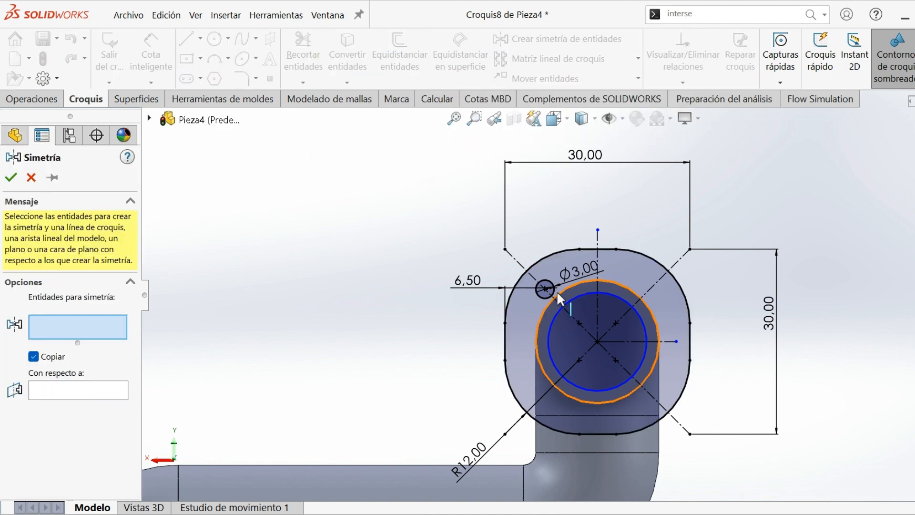
click(554, 291)
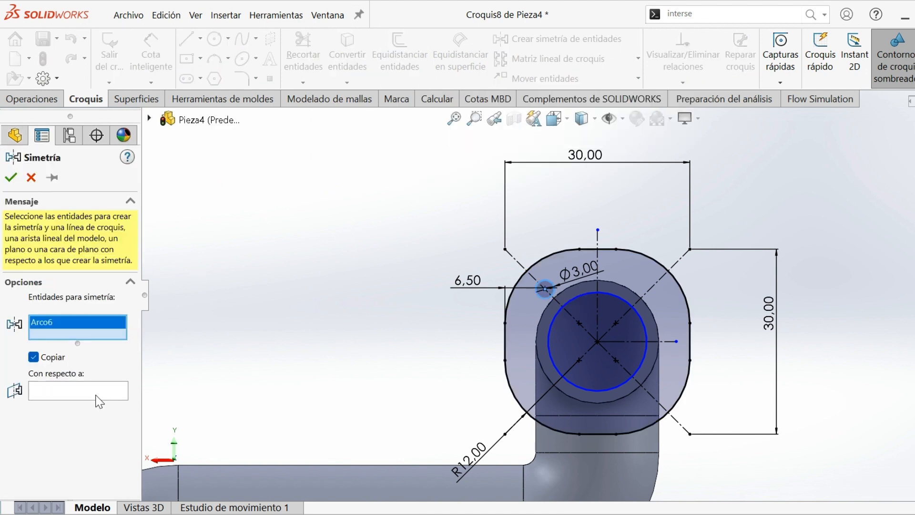
click(117, 394)
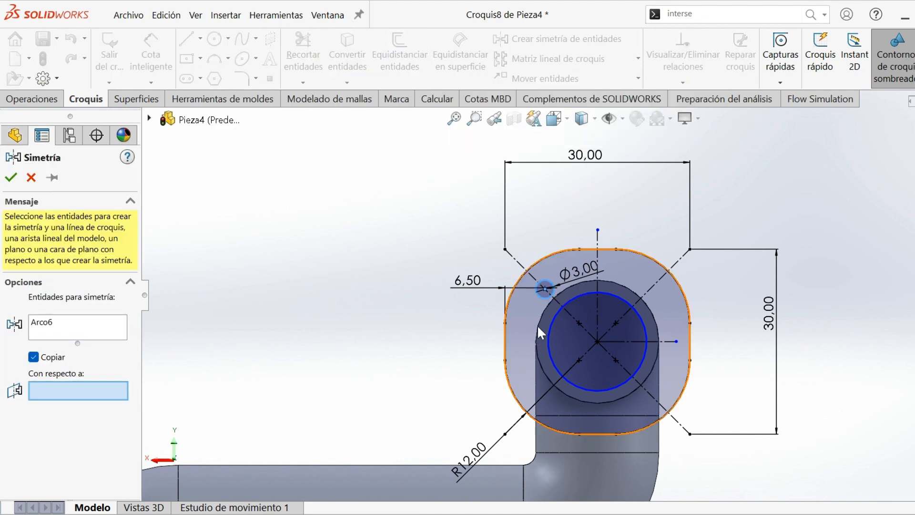
click(596, 281)
right_click(605, 294)
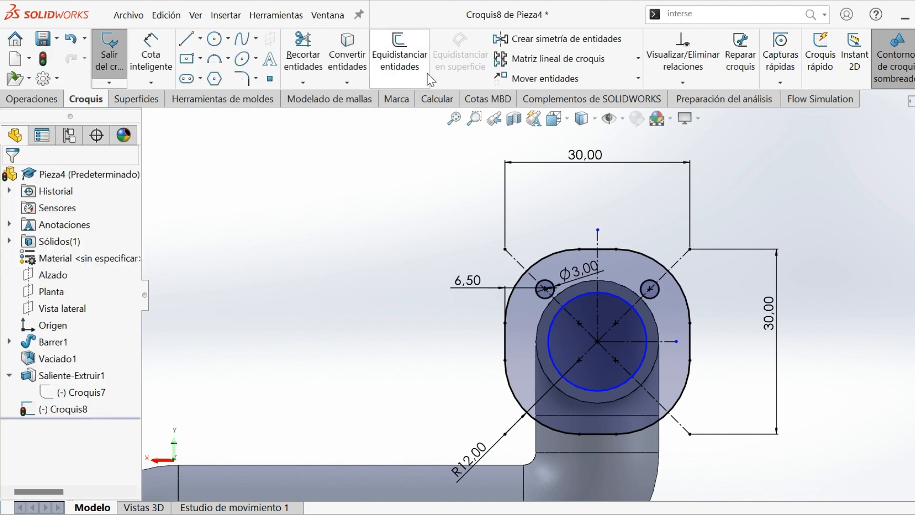
Step: Mirror both upper hole circles about the horizontal construction line to complete the four-hole pattern
click(548, 45)
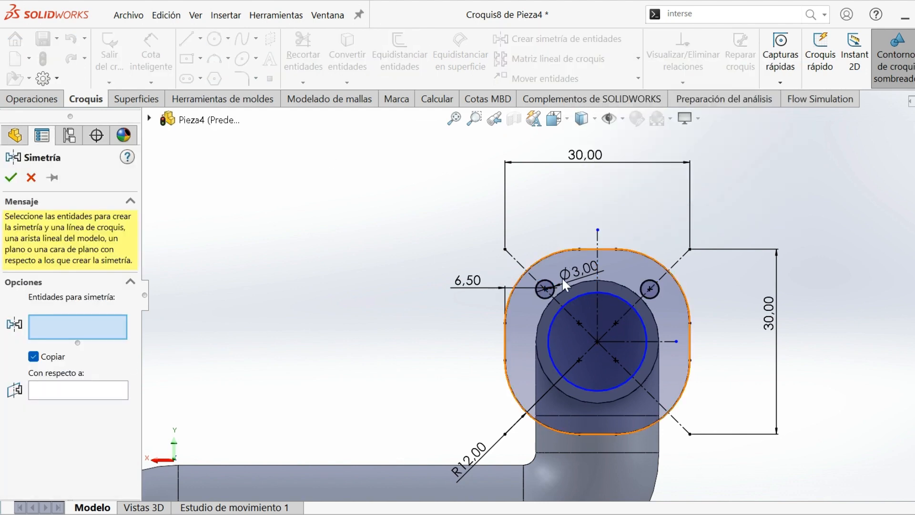
click(546, 279)
click(651, 287)
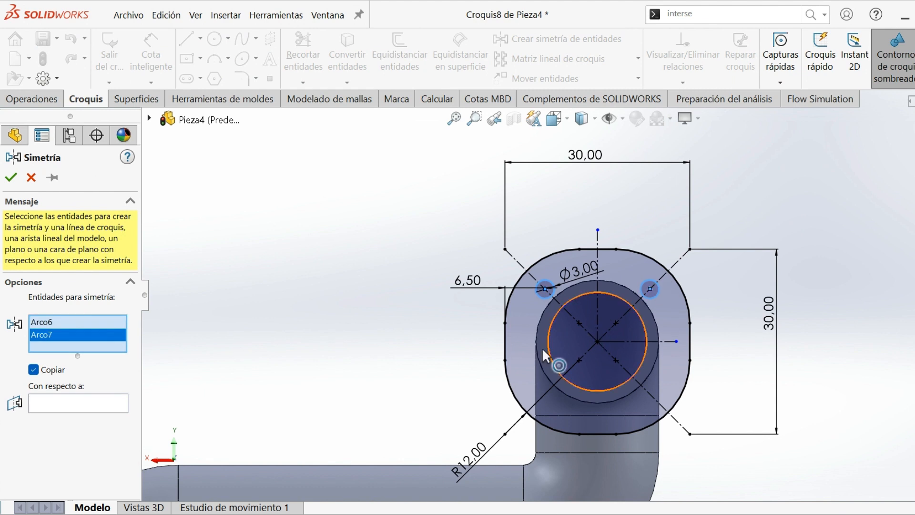
click(657, 340)
key(Return)
Step: Extrude the rounded square flange profile with its holes and opening 8 mm, merged with the tube
click(32, 99)
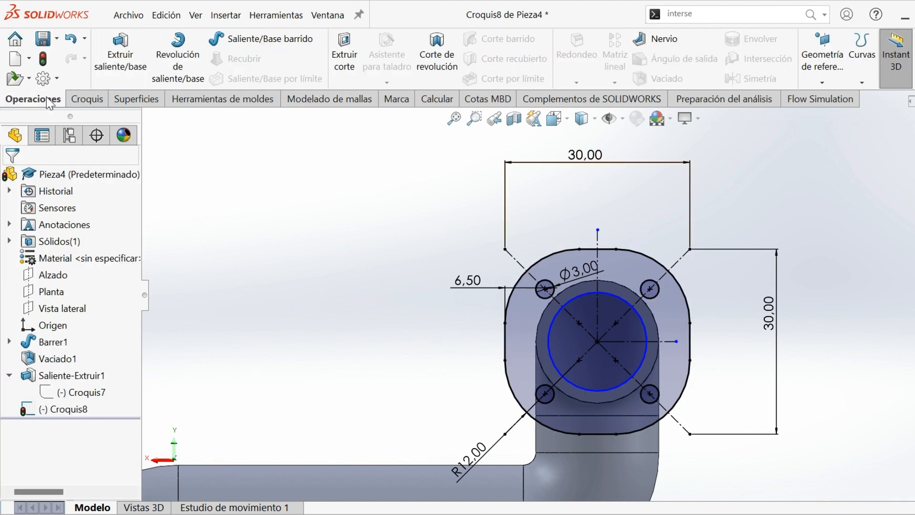
click(120, 55)
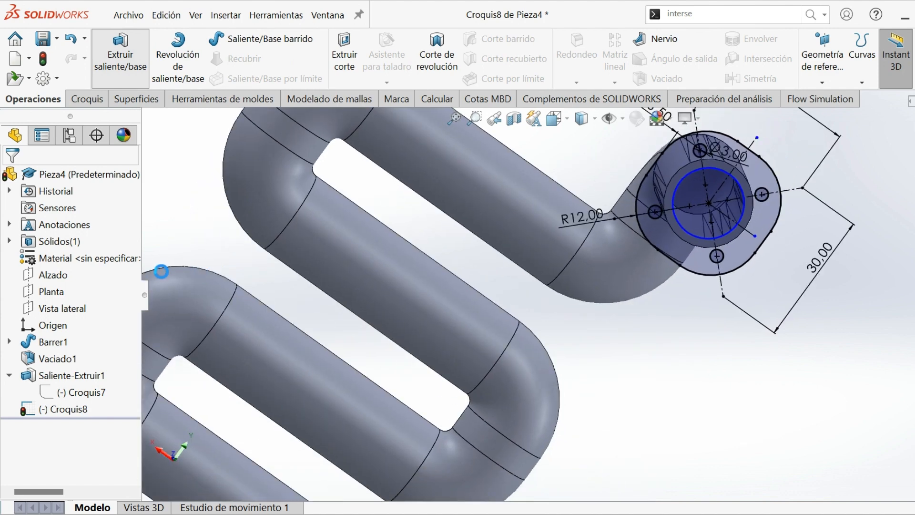
key(Return)
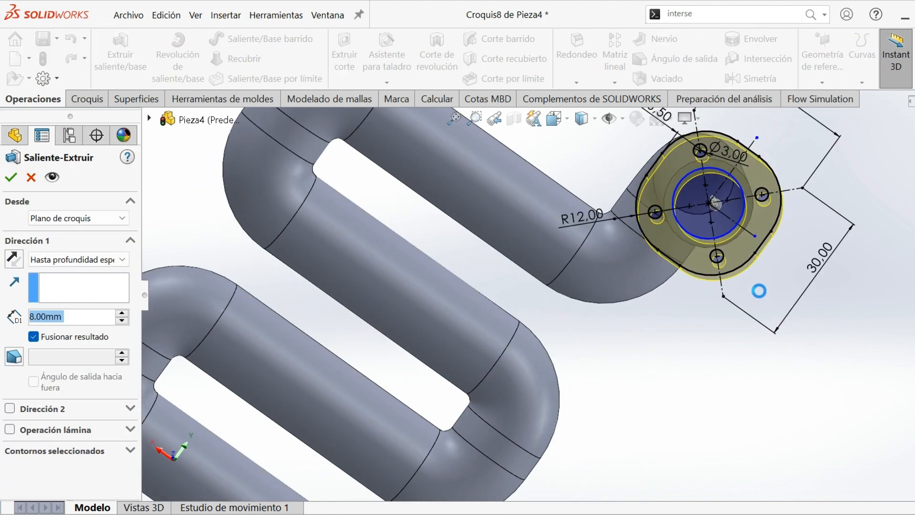
scroll(712, 249, up, 3)
middle_drag(711, 253, 486, 267)
middle_drag(610, 320, 573, 303)
scroll(573, 302, down, 2)
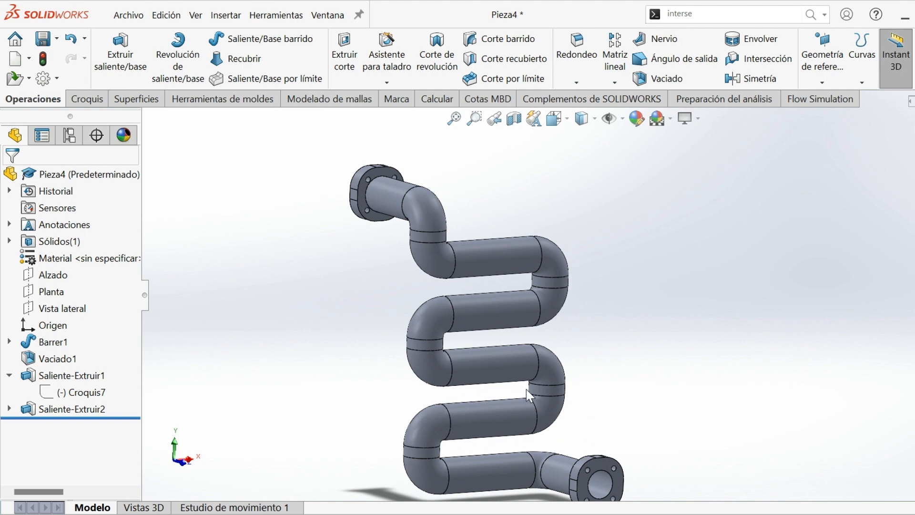
scroll(524, 387, down, 3)
scroll(531, 372, up, 2)
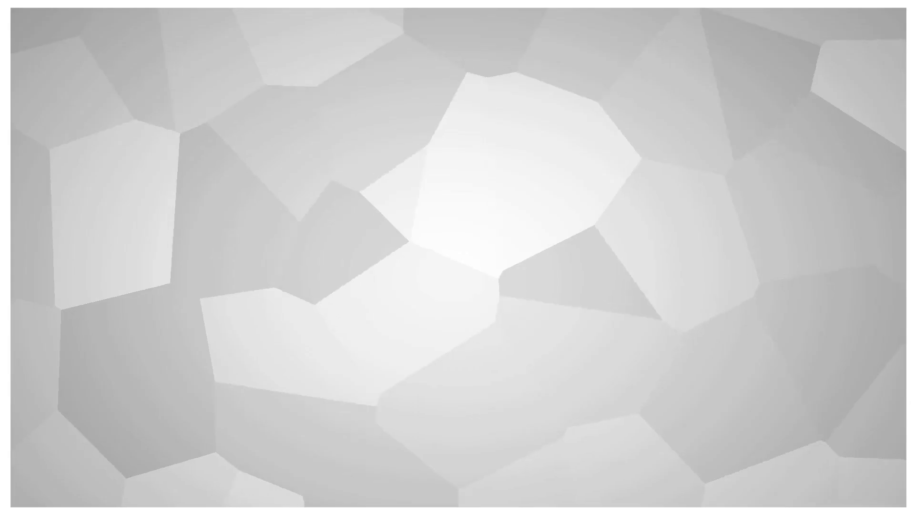